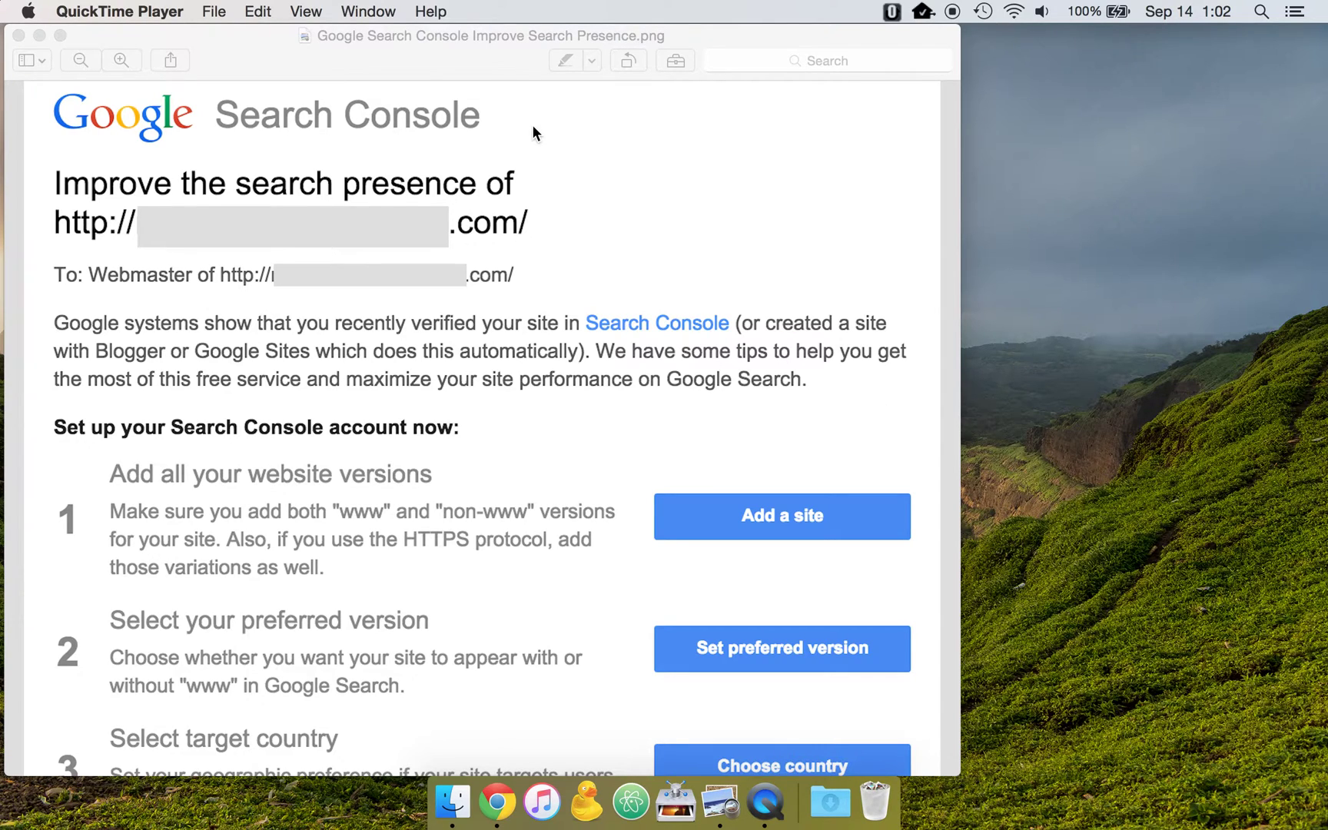
Step: Read through the six-step Search Console setup checklist screenshot in Preview
left_click(695, 188)
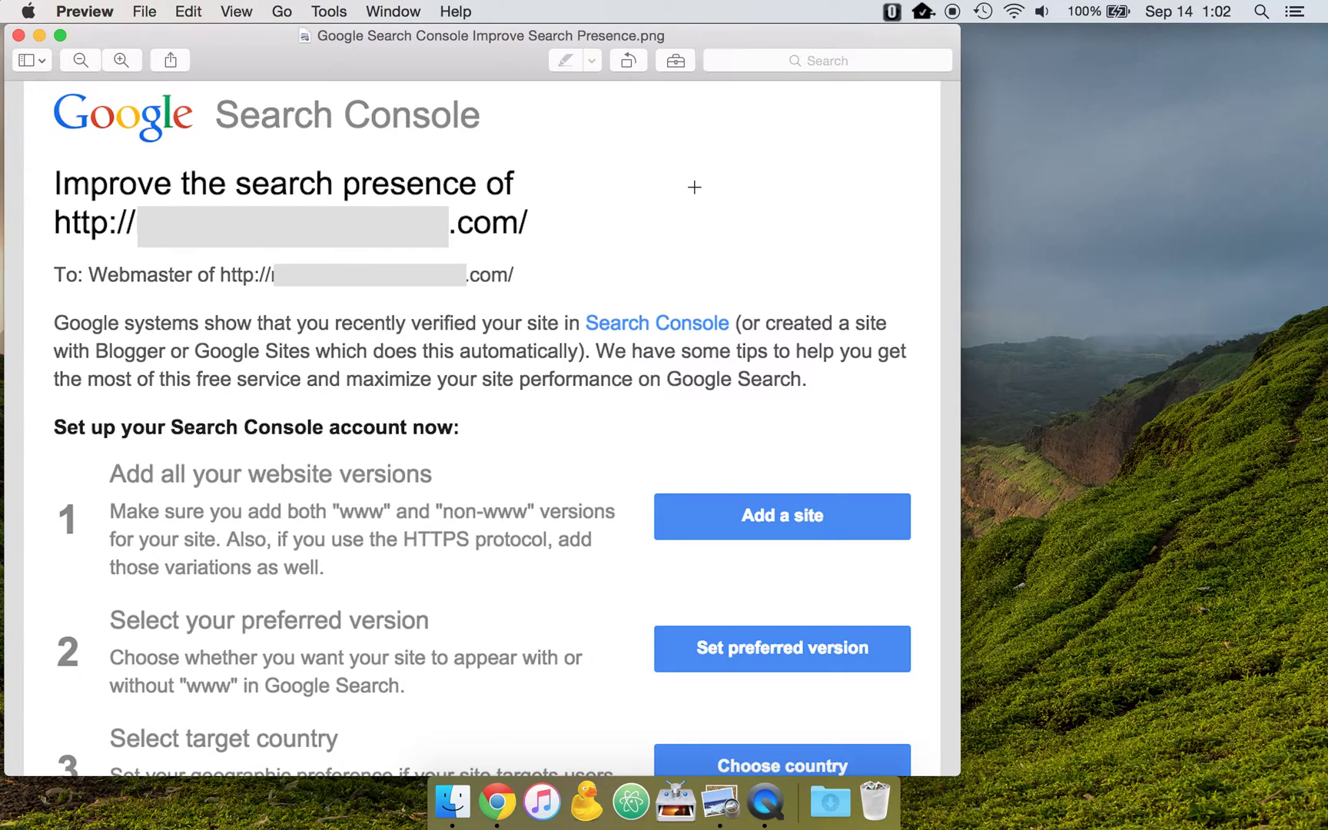
scroll(695, 187, "down", 10)
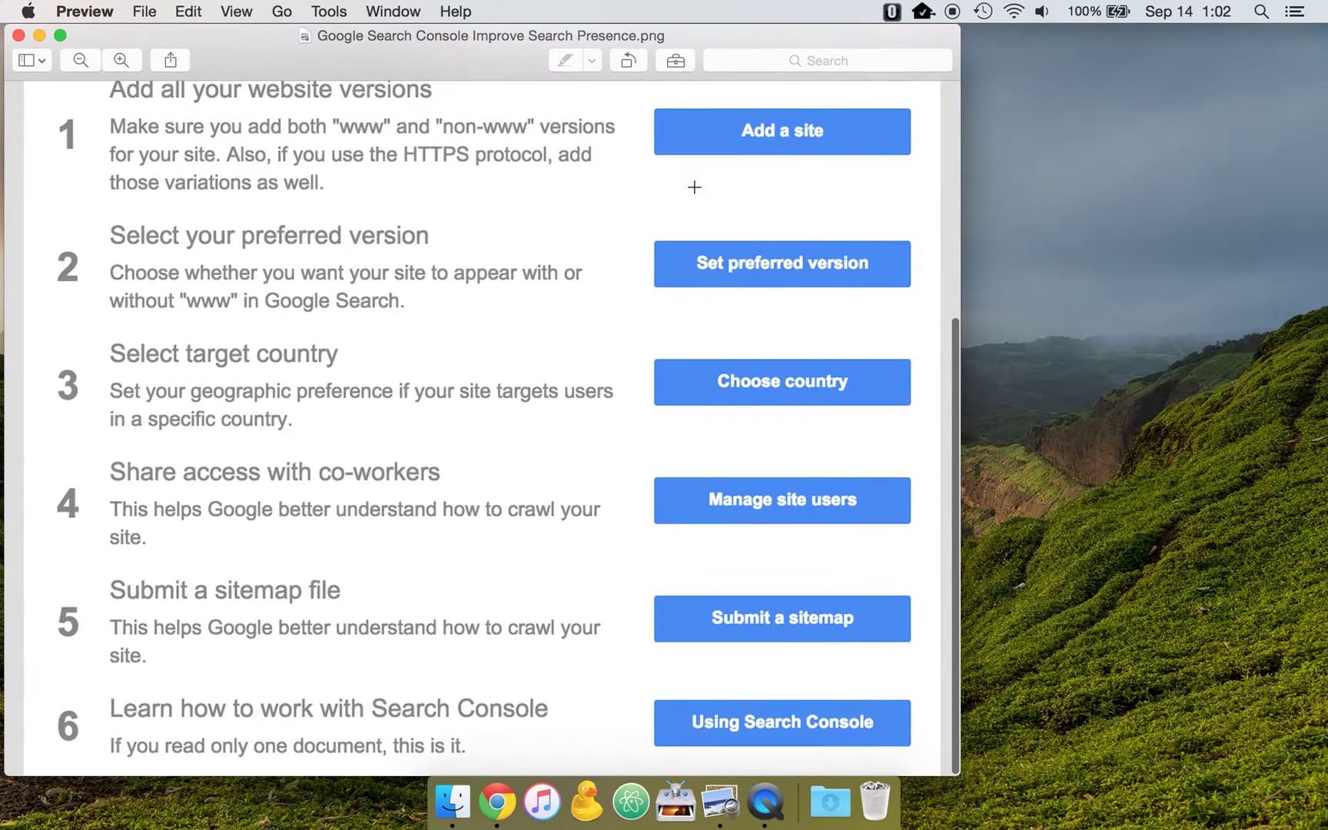
scroll(695, 188, "up", 10)
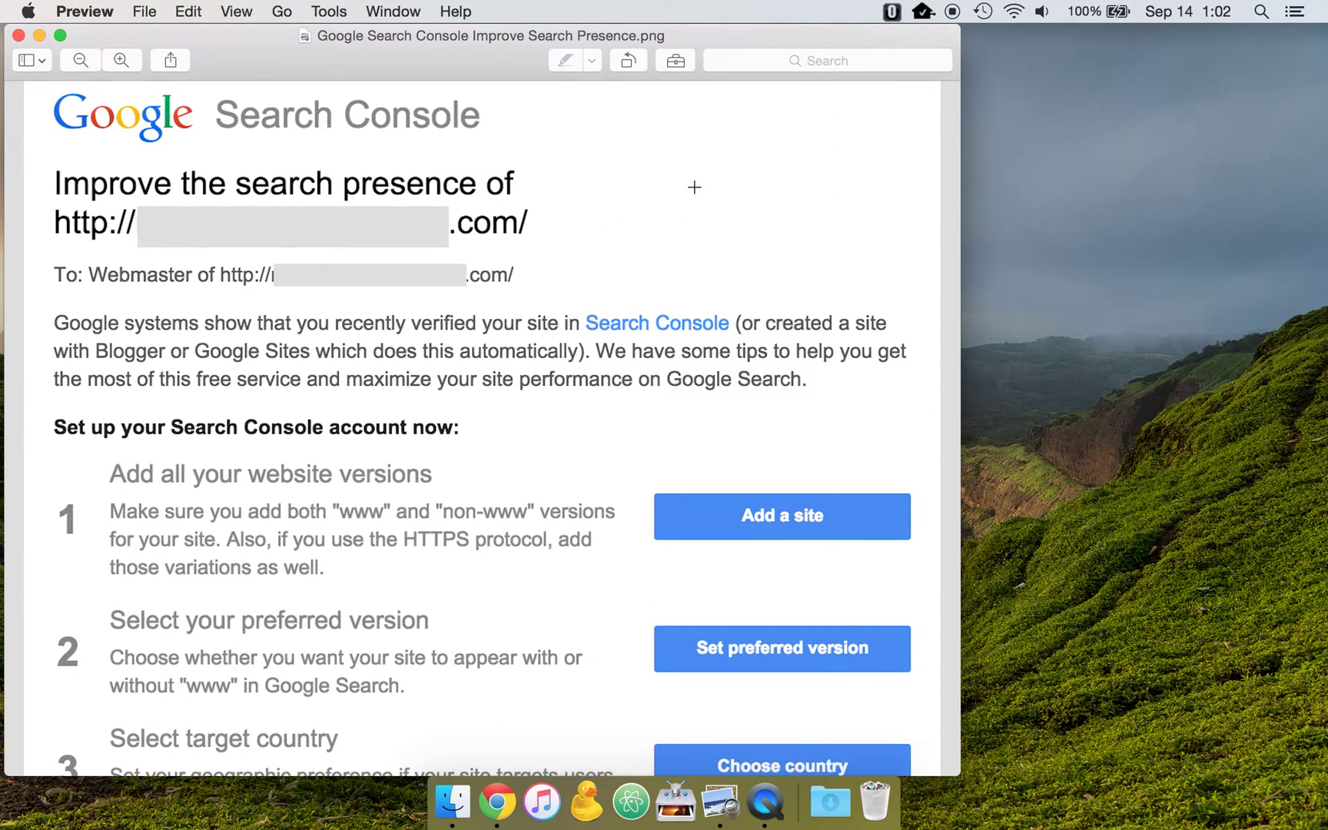
scroll(706, 219, "down", 5)
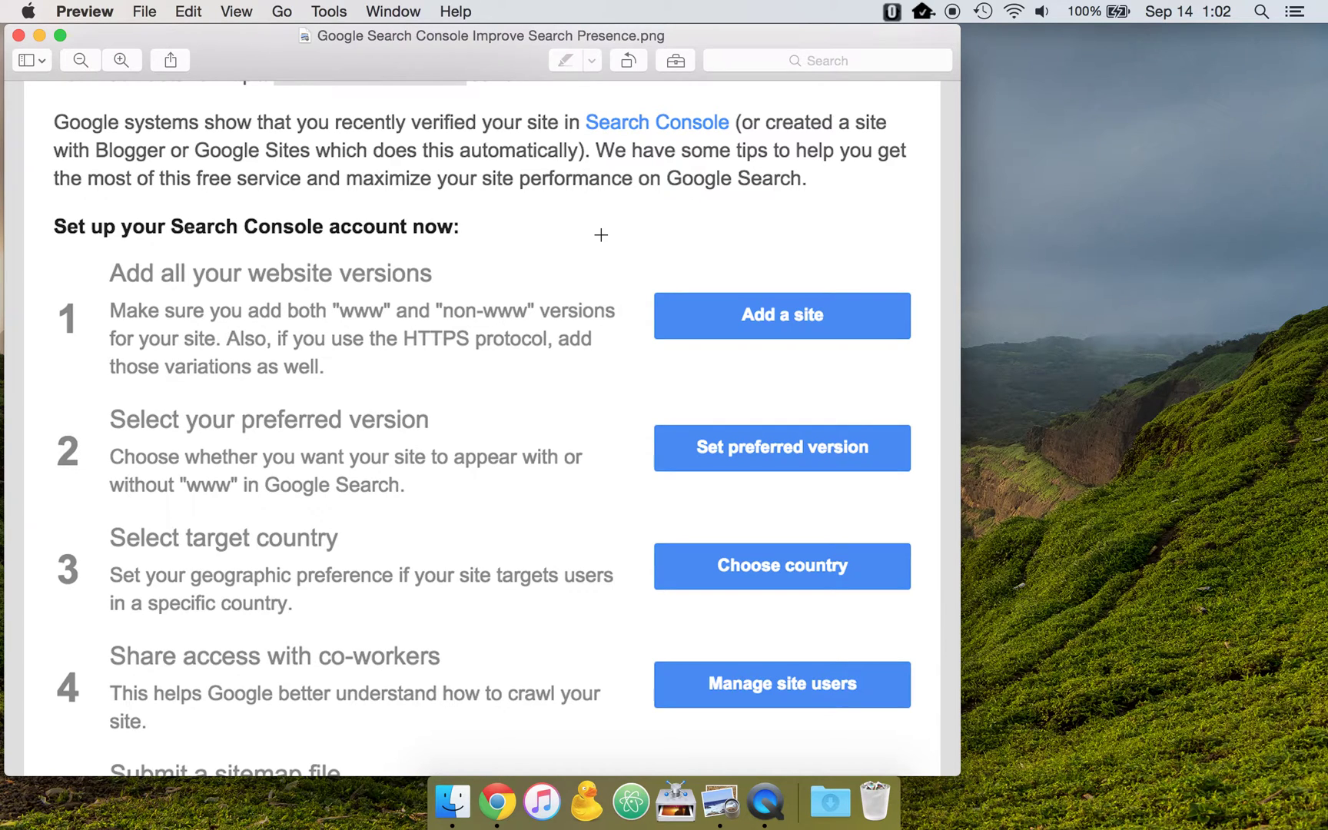
scroll(601, 235, "up", 2)
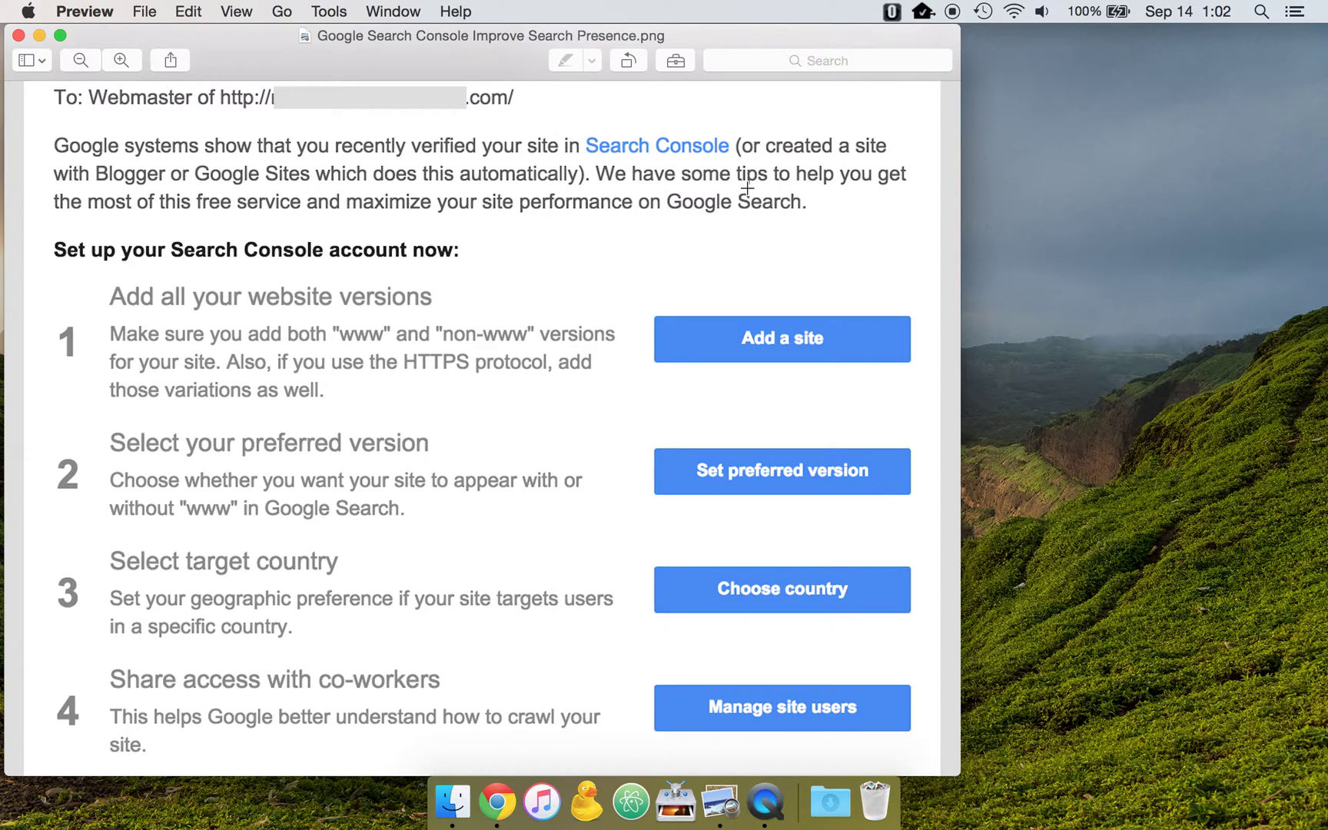
scroll(928, 265, "up", 5)
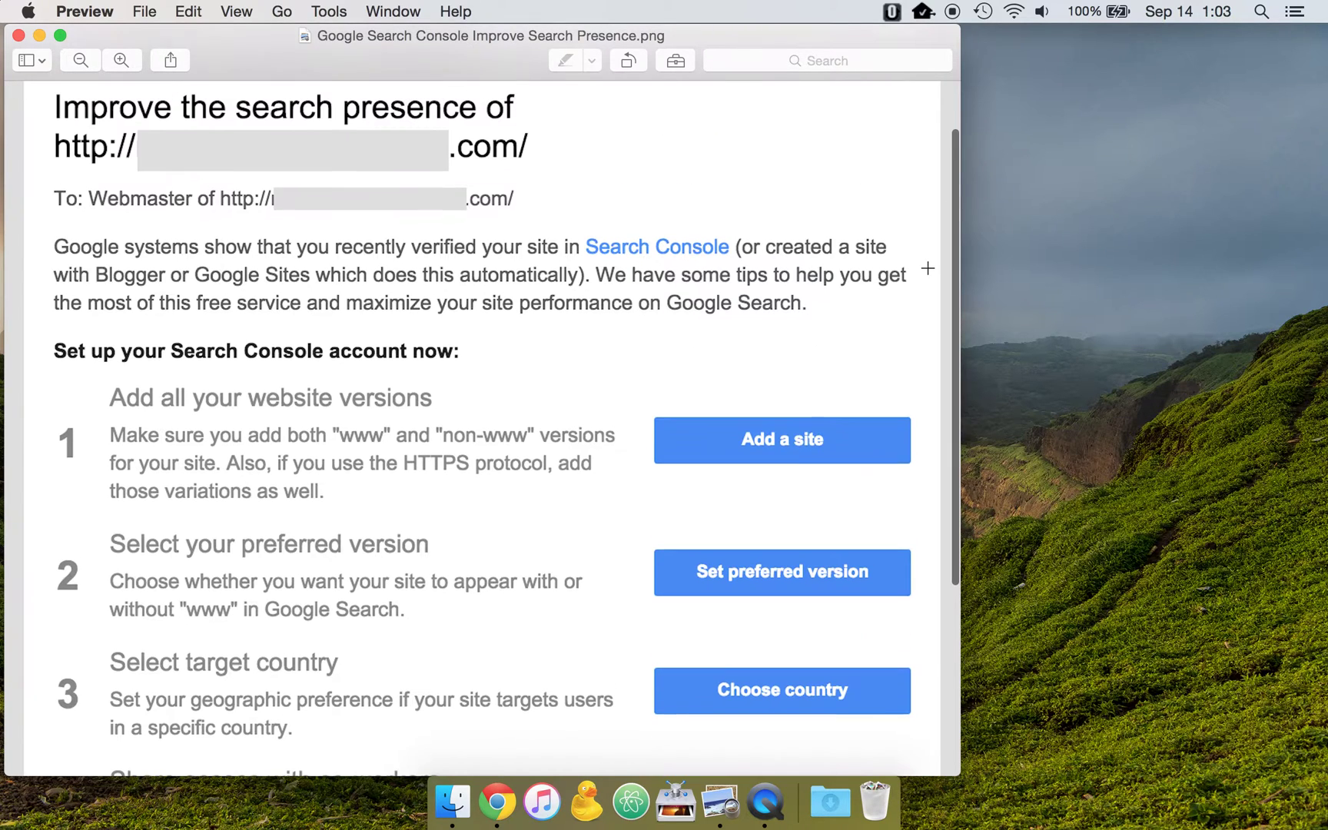
scroll(928, 268, "up", 1)
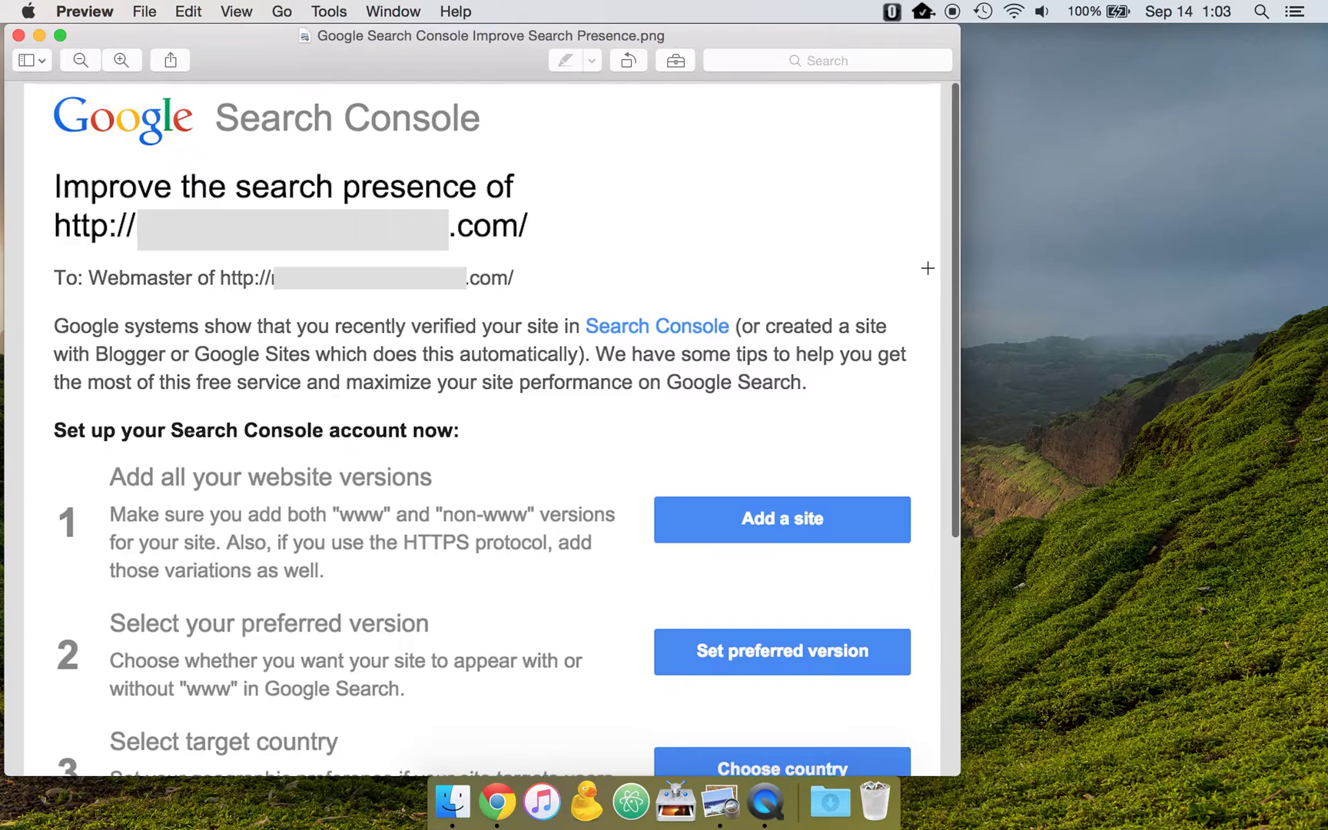
scroll(857, 348, "down", 8)
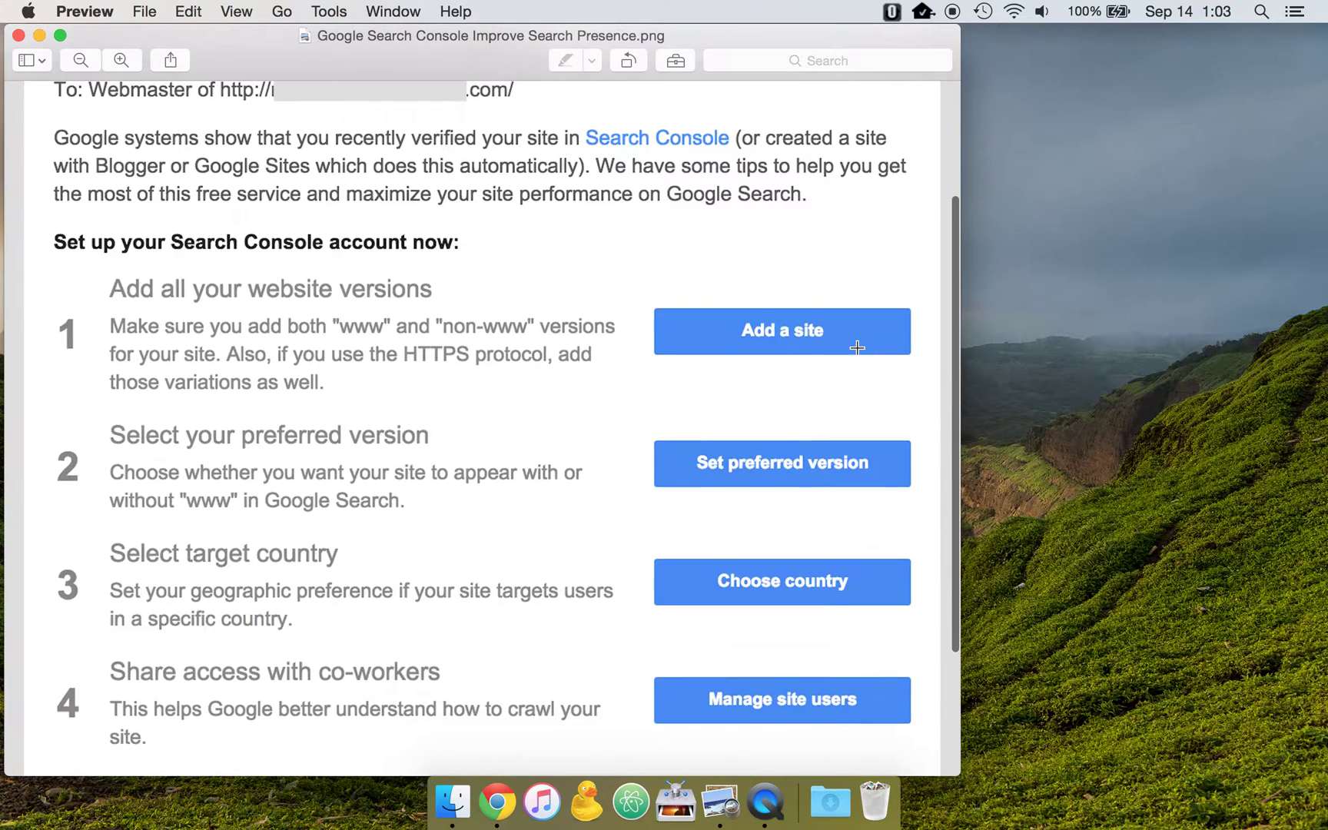
scroll(857, 347, "down", 2)
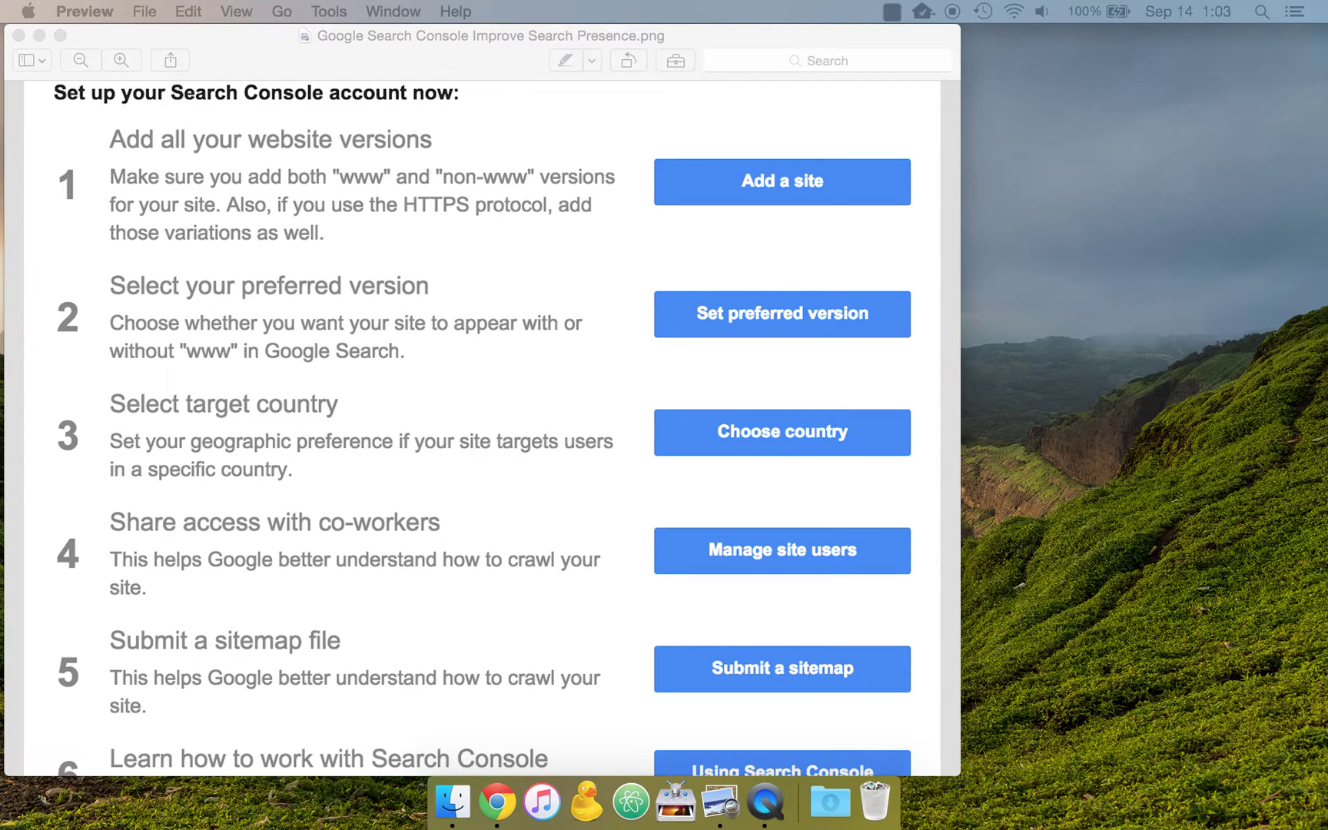
left_click(625, 164)
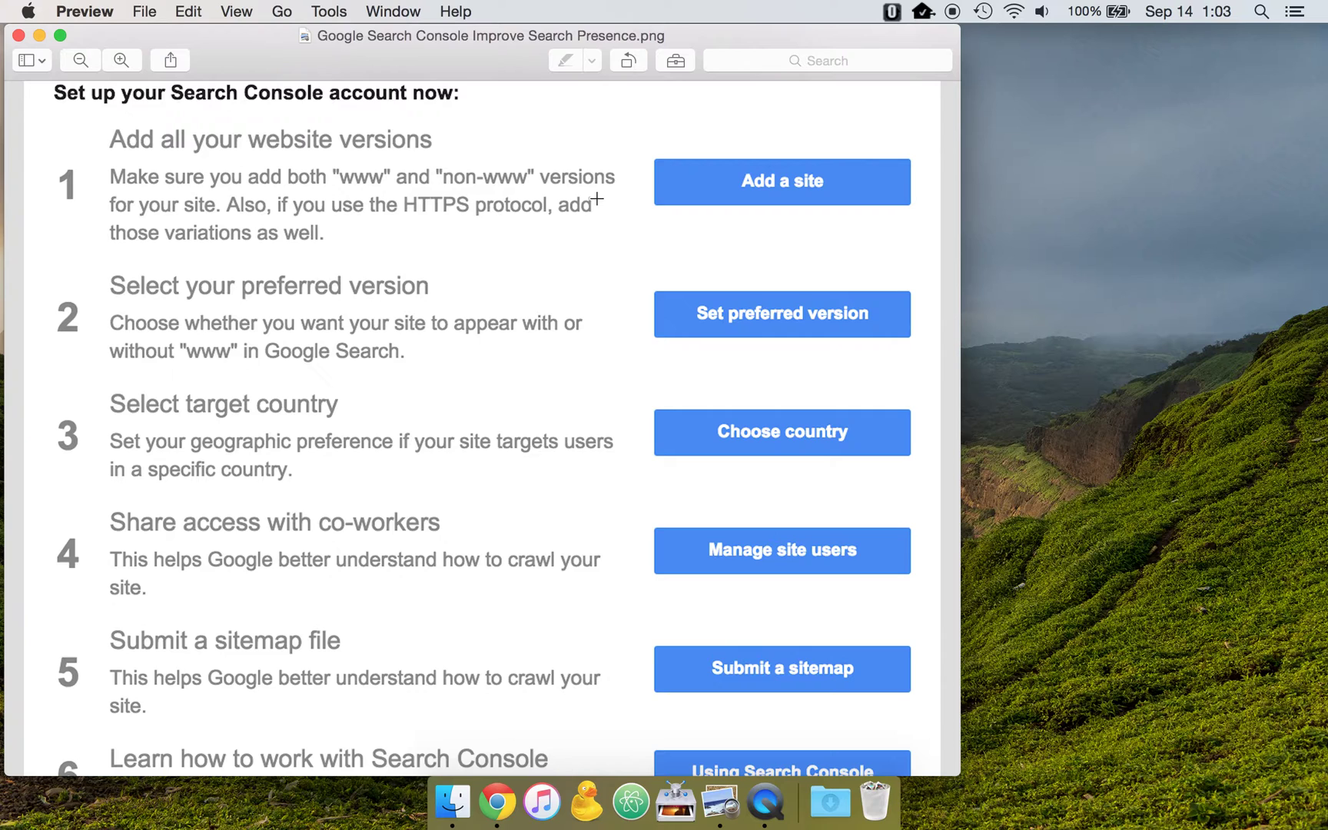
Step: Back in Search Console, close the find bar and bring up the Add a property dialog
key("ctrl+Right")
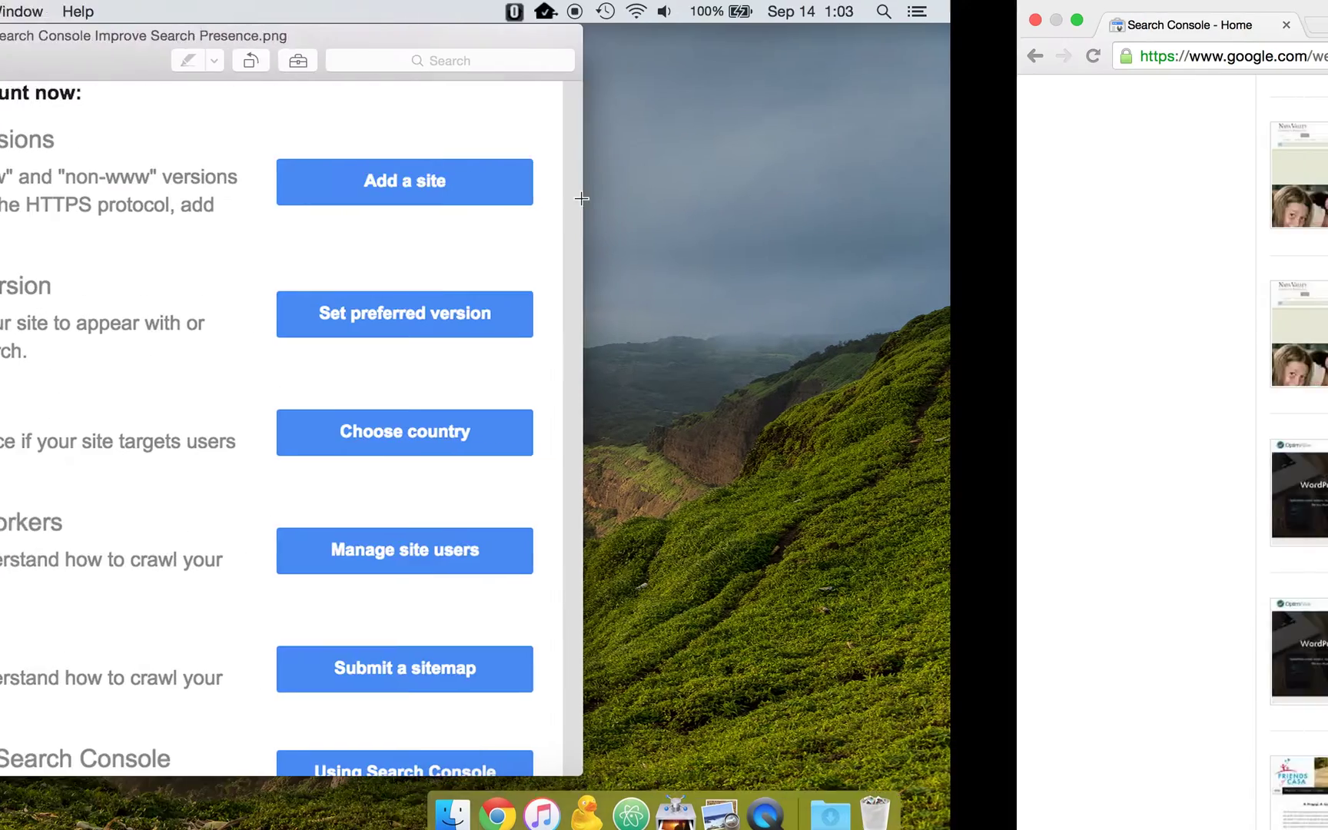
scroll(581, 202, "up", 20)
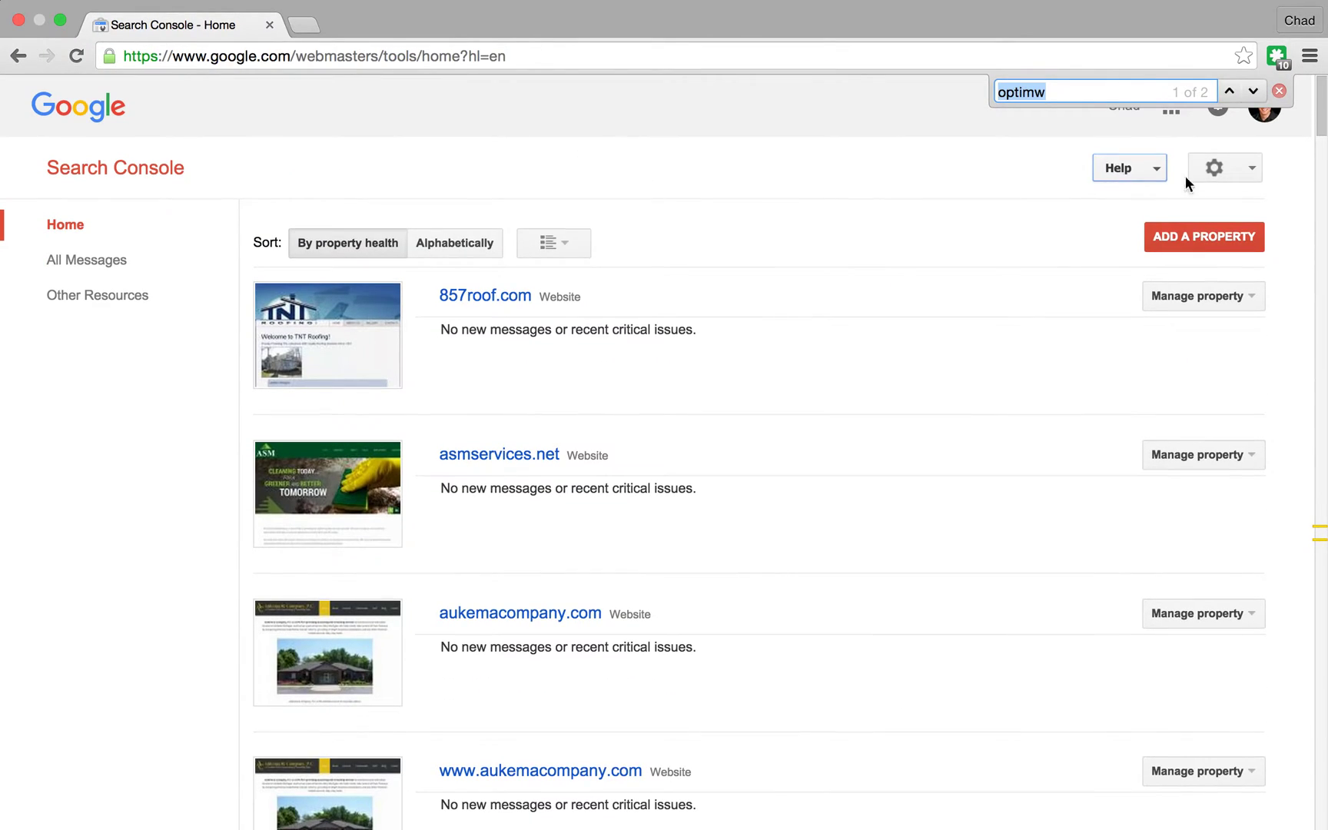
left_click(1280, 92)
left_click(1188, 236)
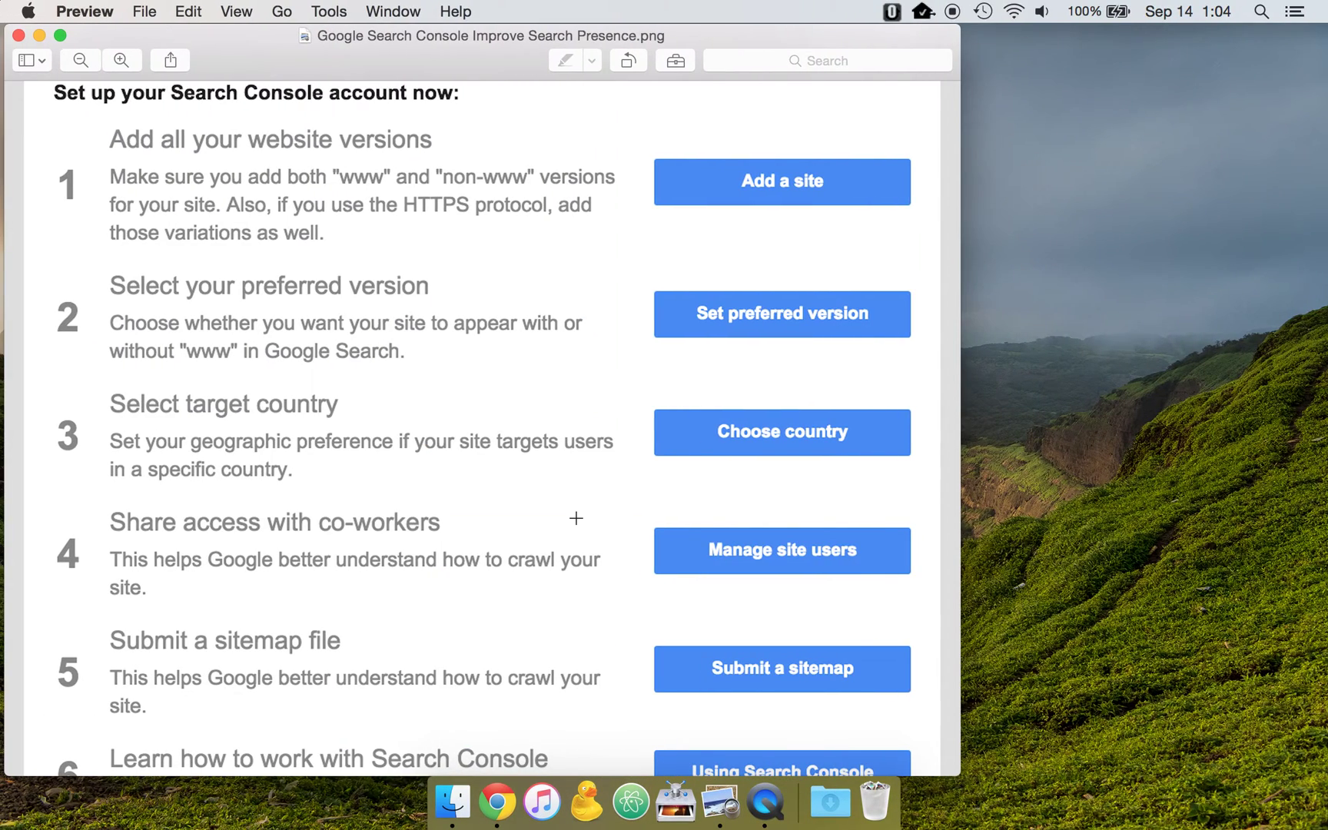
scroll(578, 521, "down", 2)
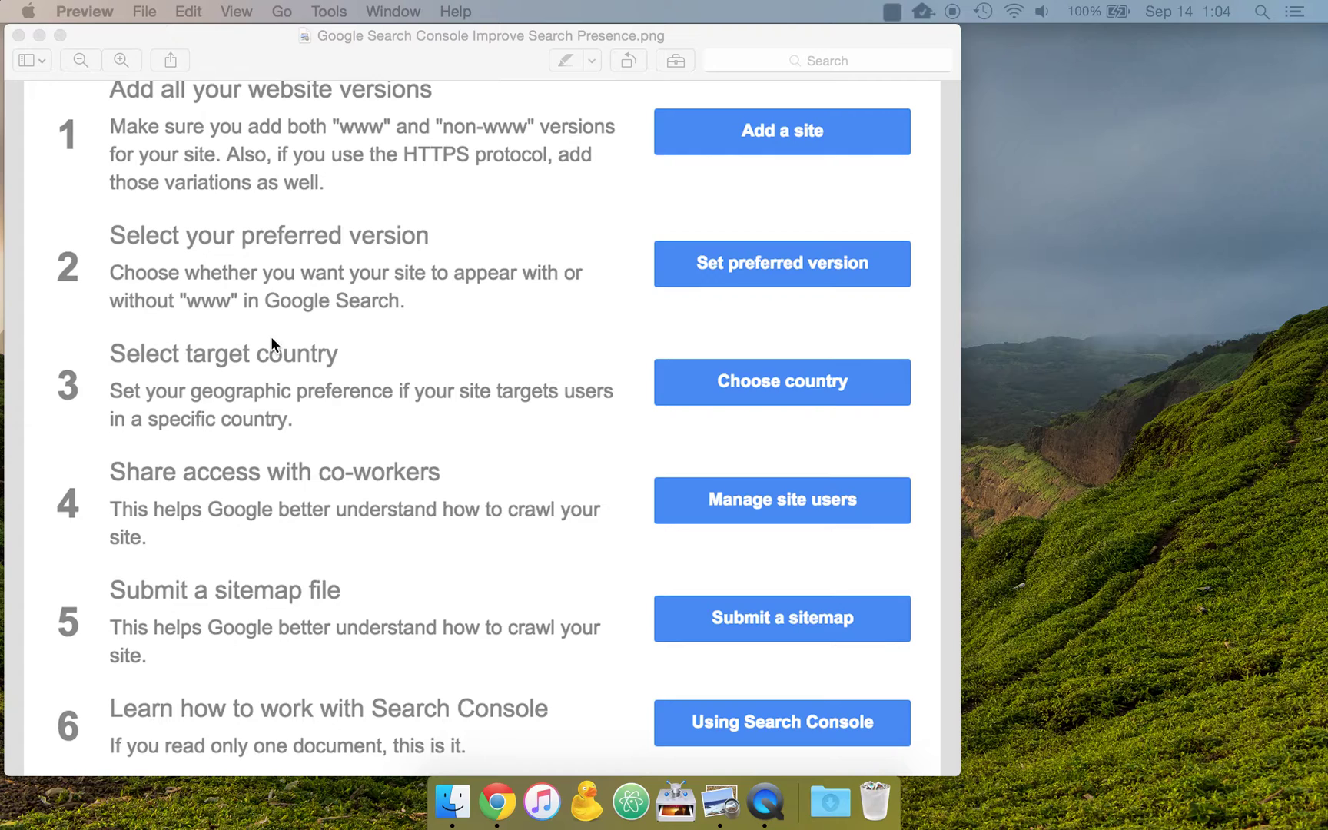
Step: Cancel the add-property dialog, find optimwise.com, and open its Site Settings
left_click(464, 303)
key("ctrl+Right")
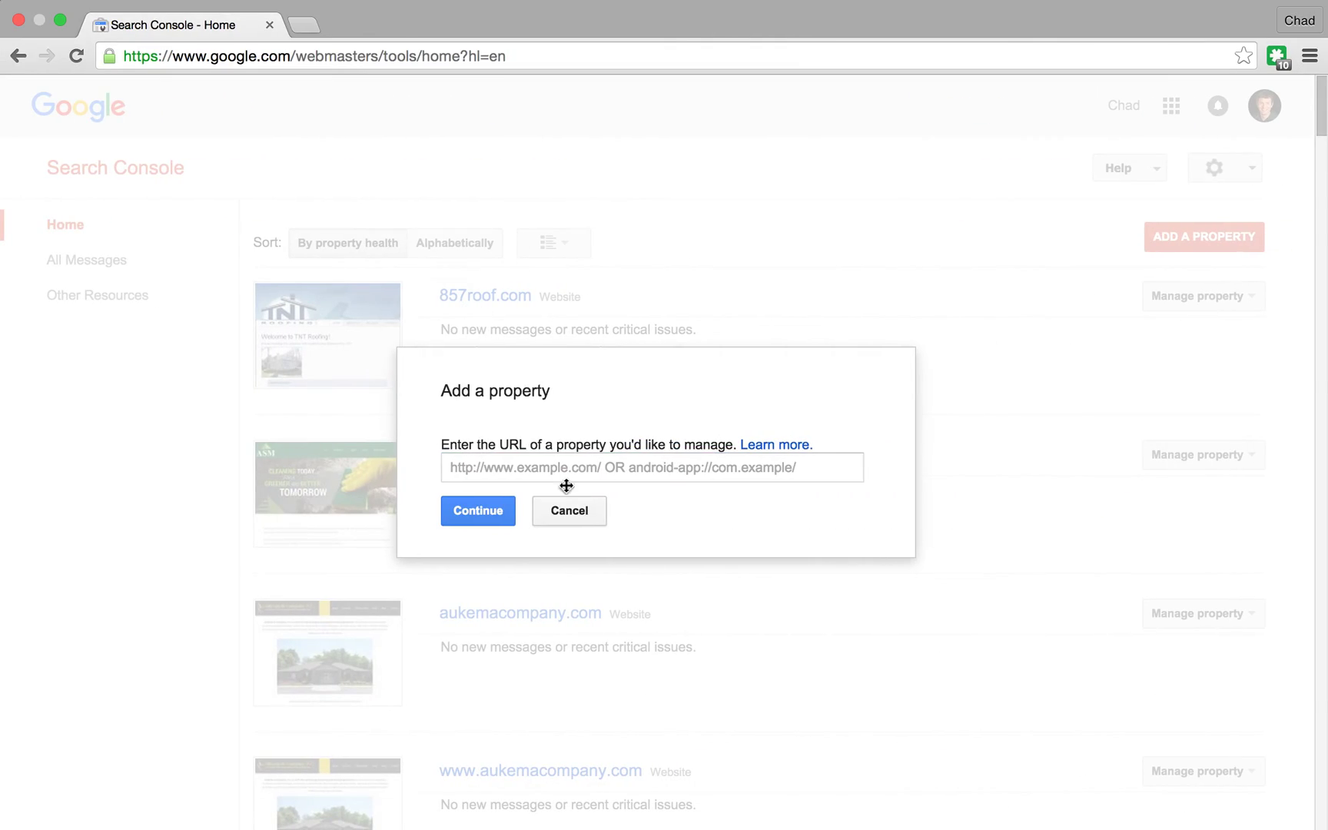
left_click(586, 523)
key("super+f")
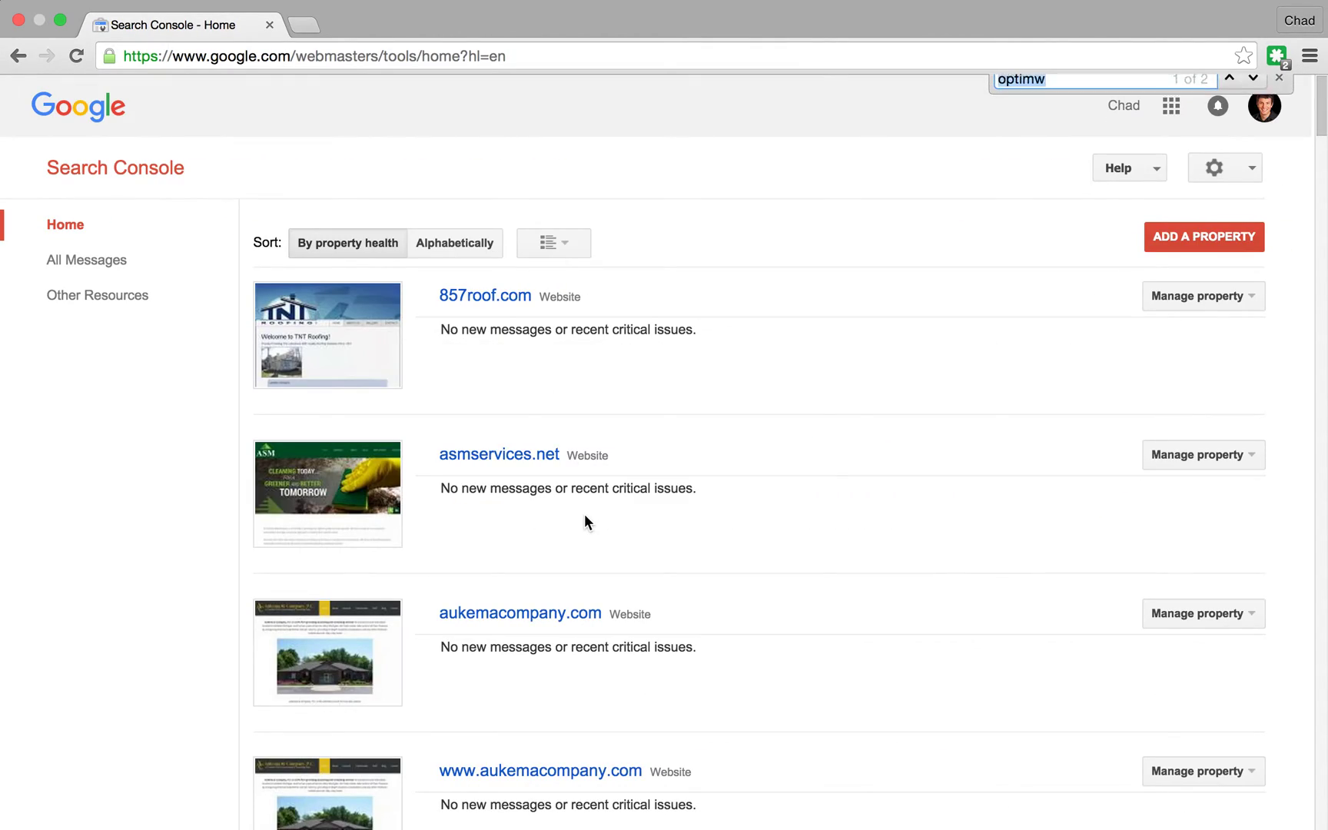
type("optim")
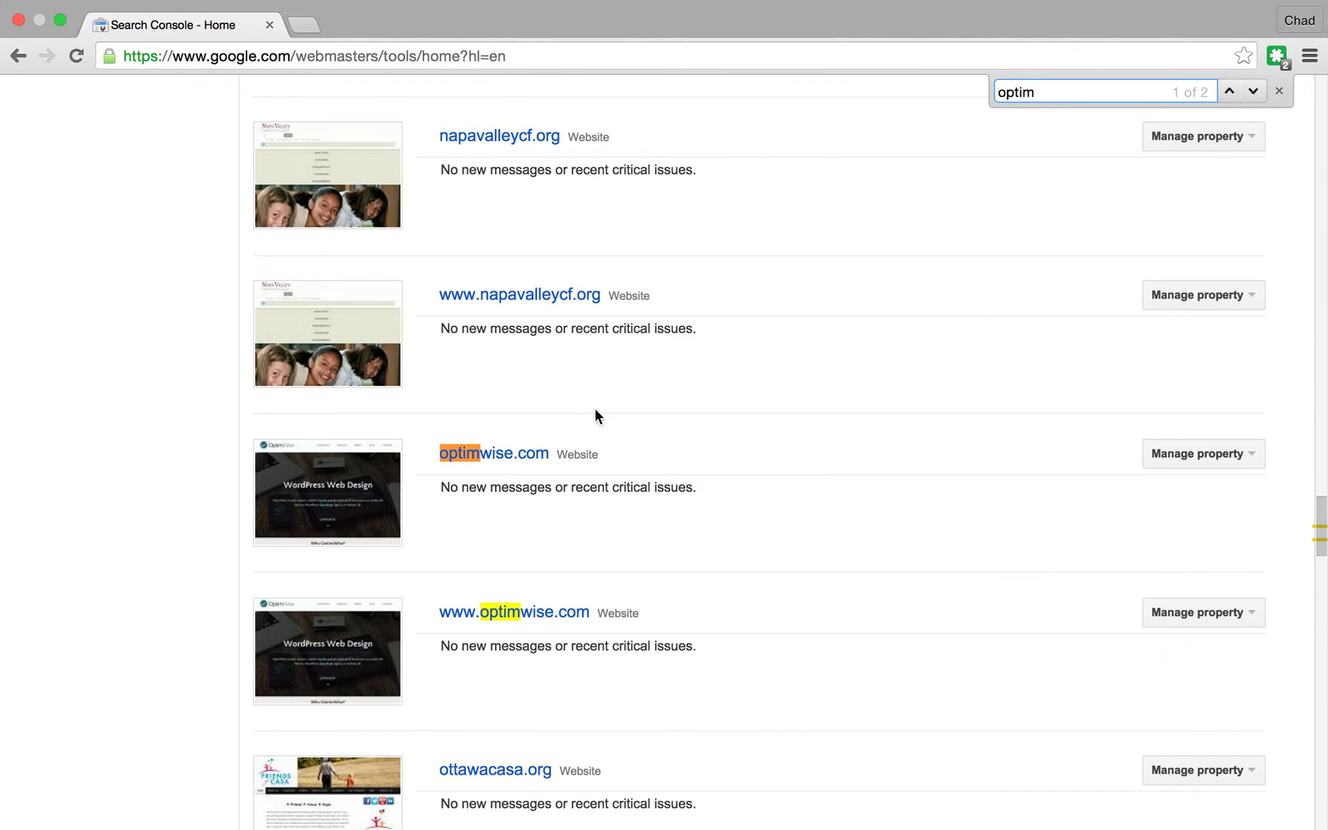
left_click(481, 454)
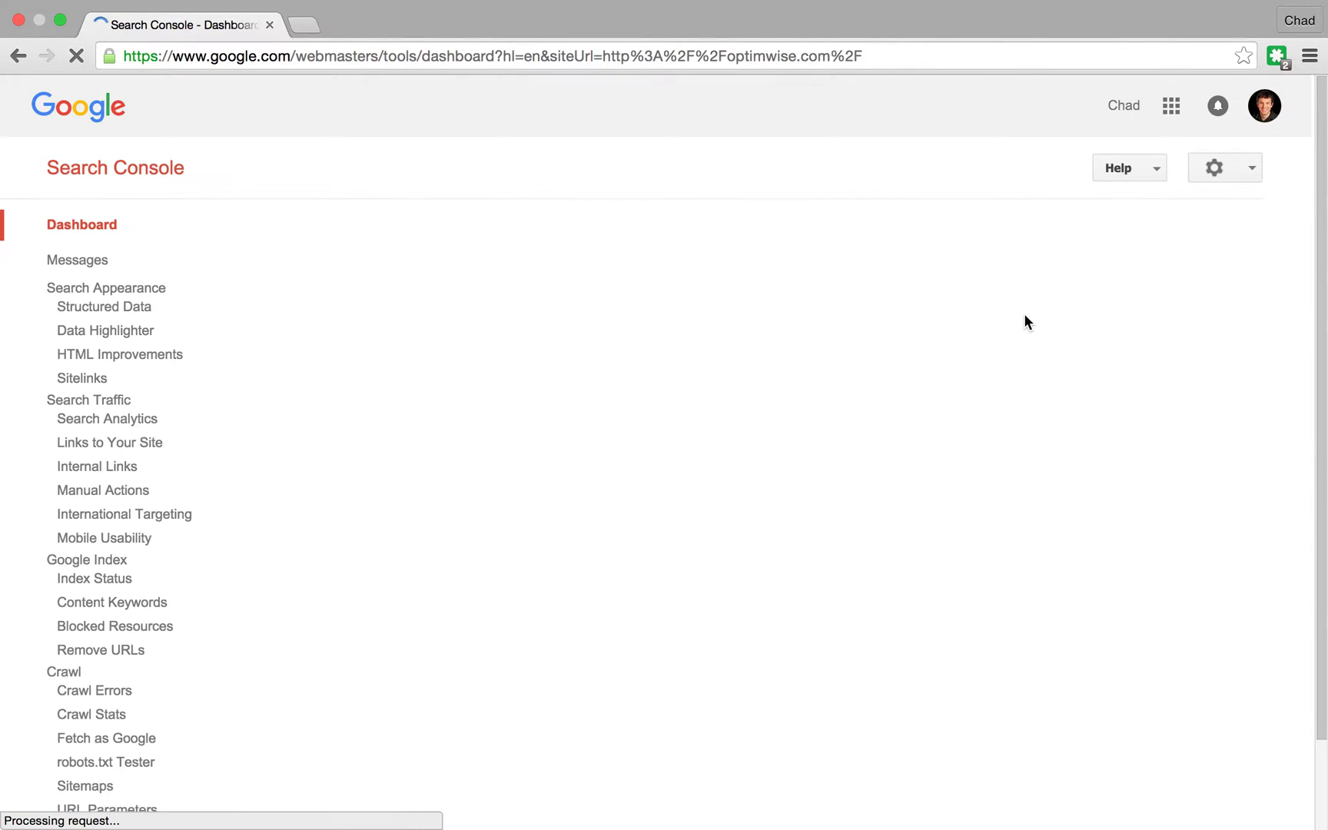
left_click(1242, 170)
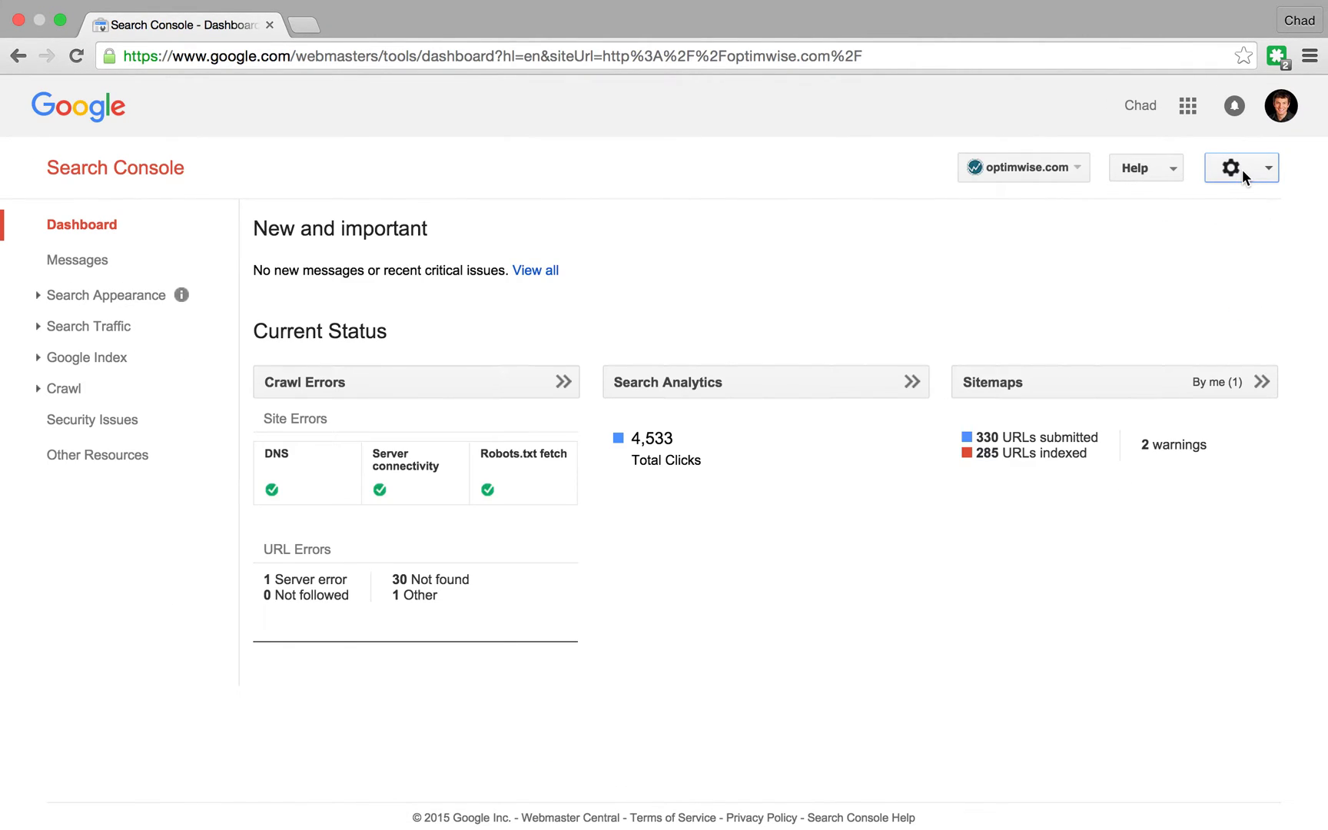
left_click(1242, 169)
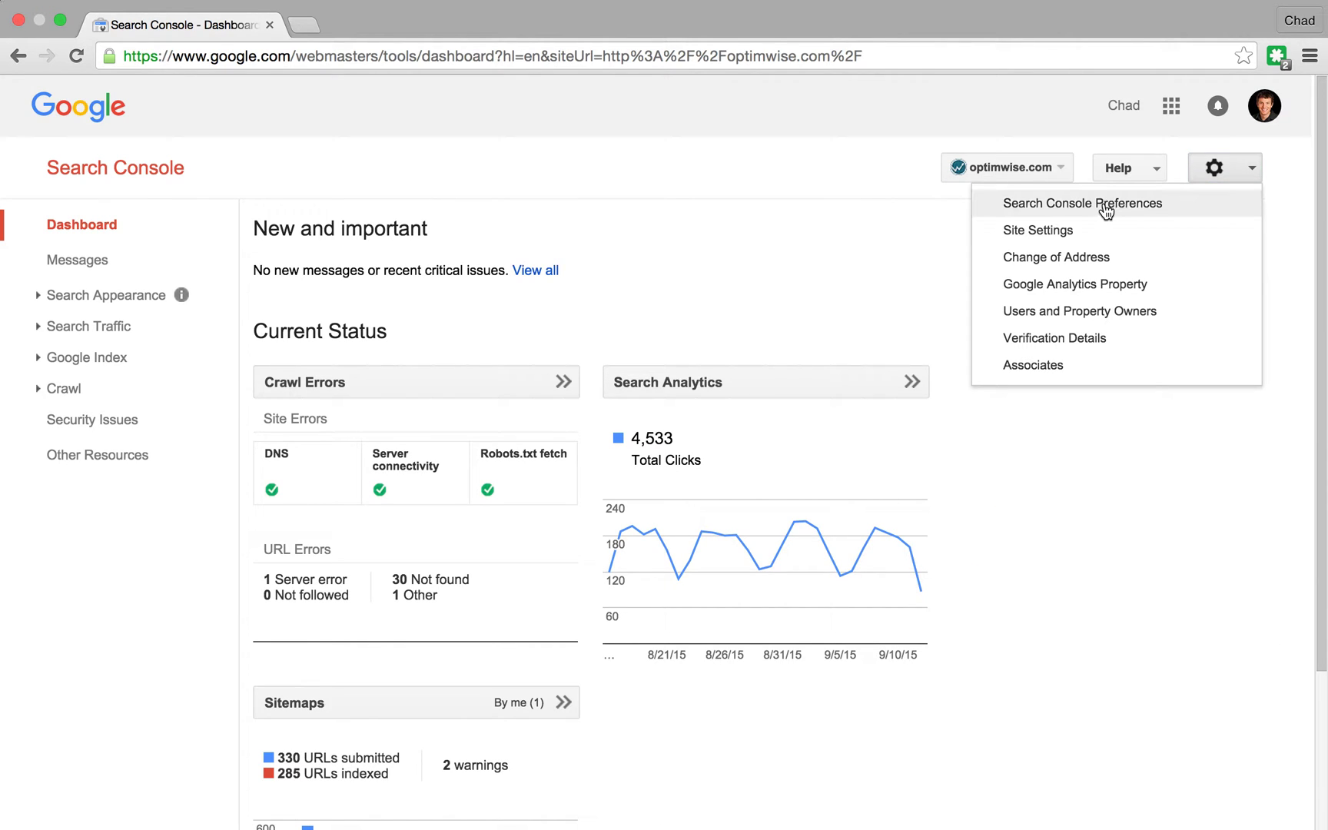
left_click(1089, 230)
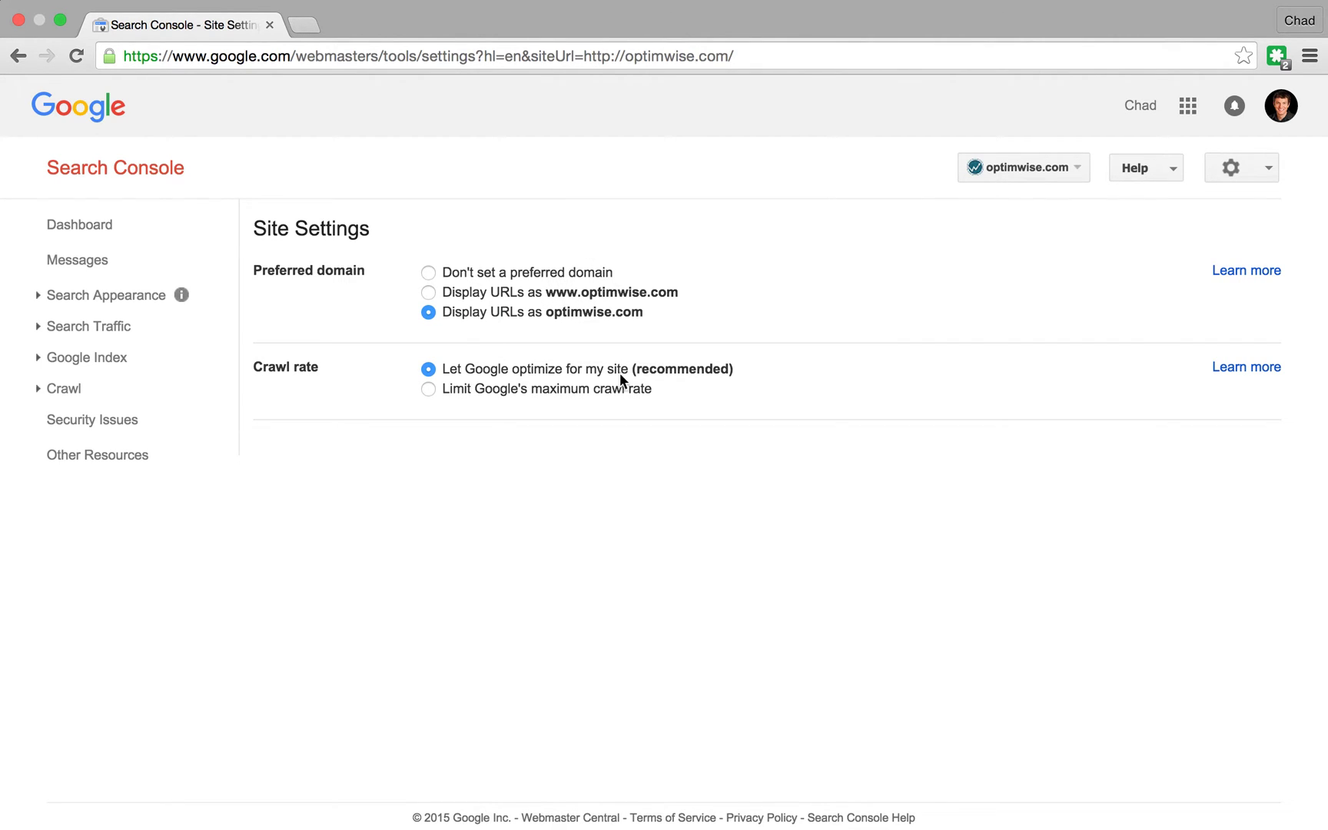
left_click(1044, 168)
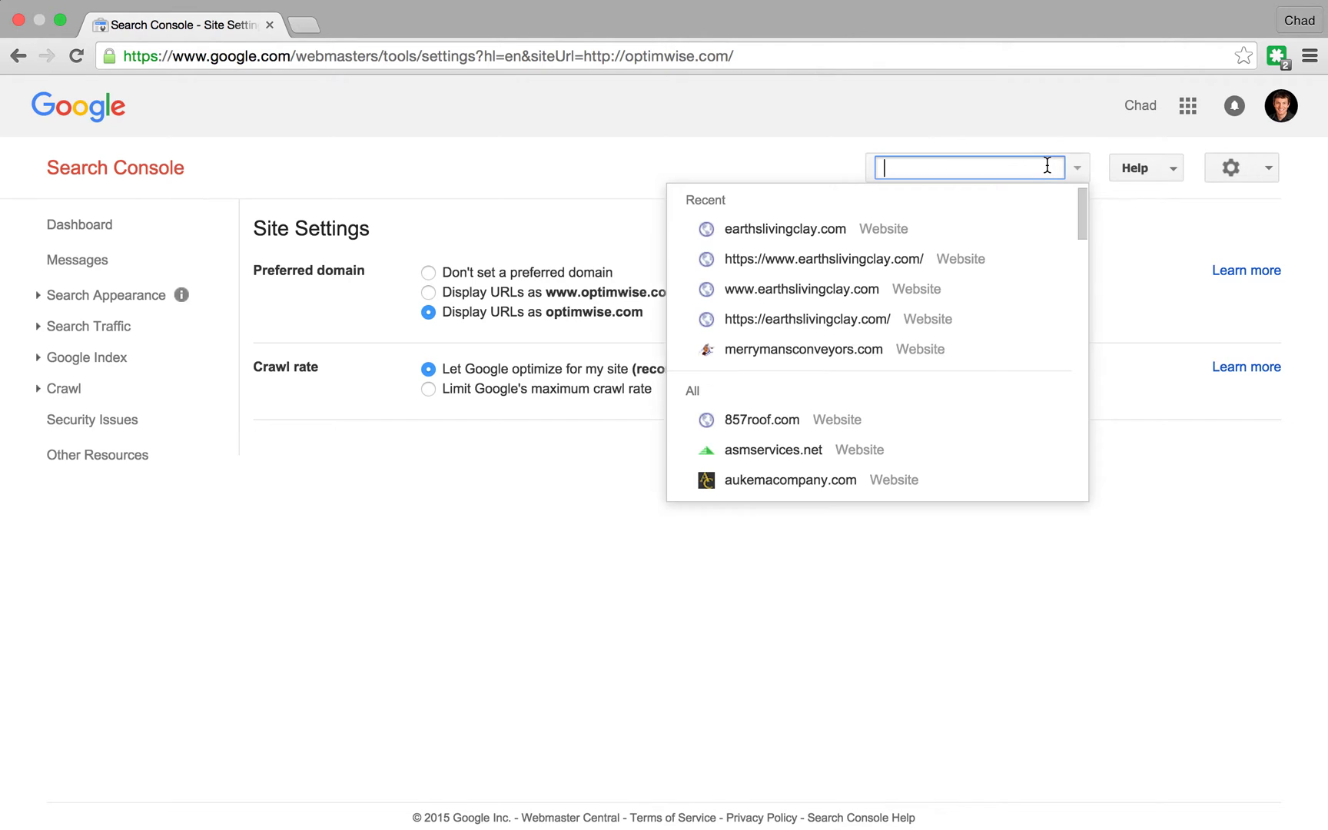
type("www.op")
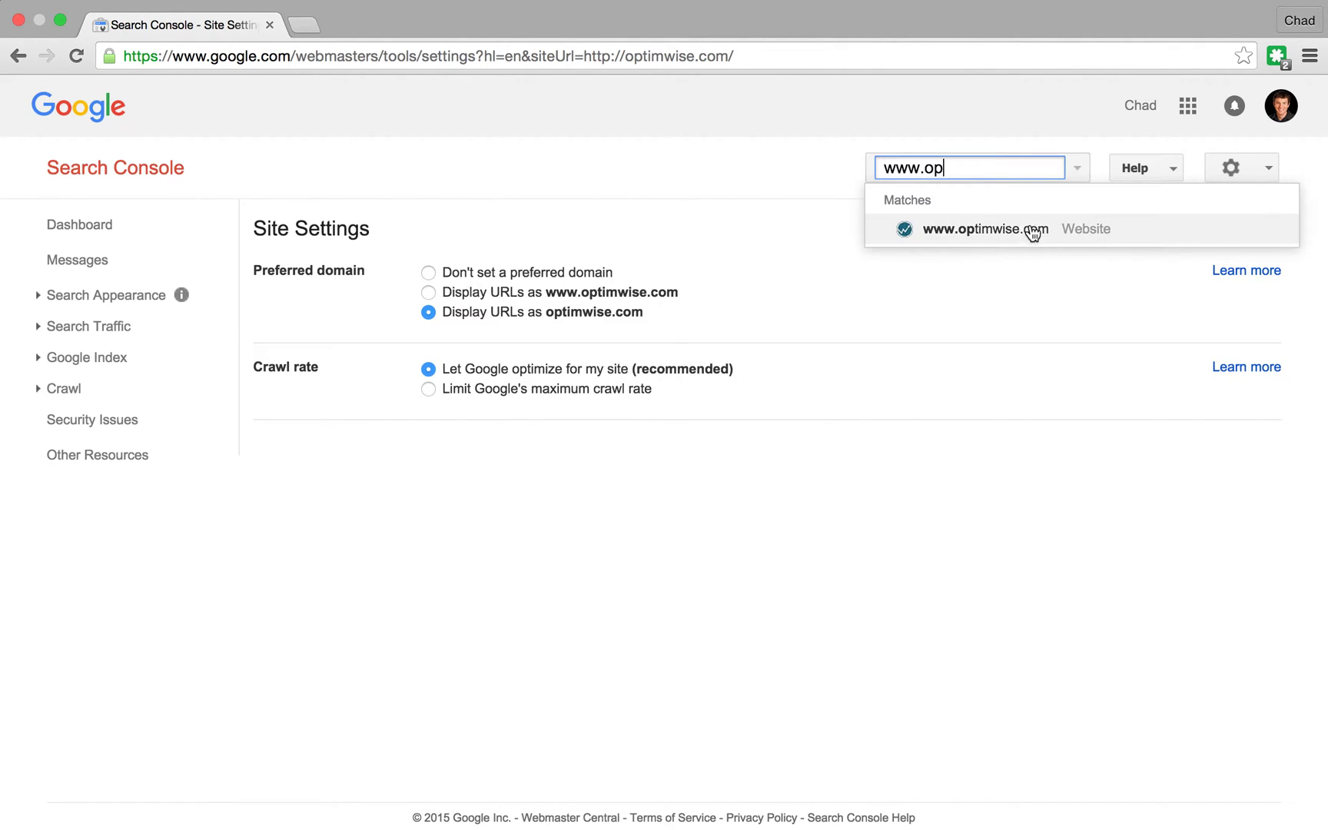
left_click(970, 230)
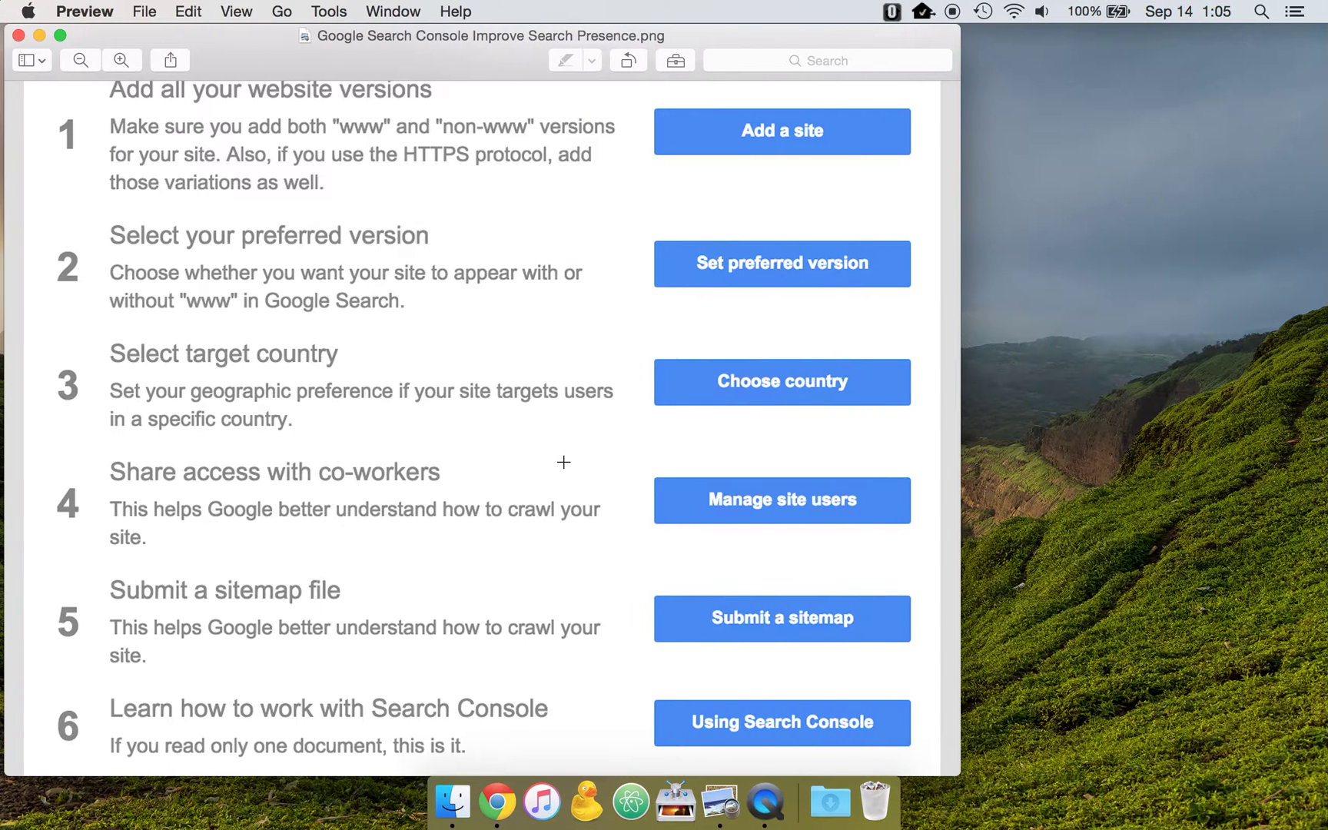
scroll(549, 457, "down", 2)
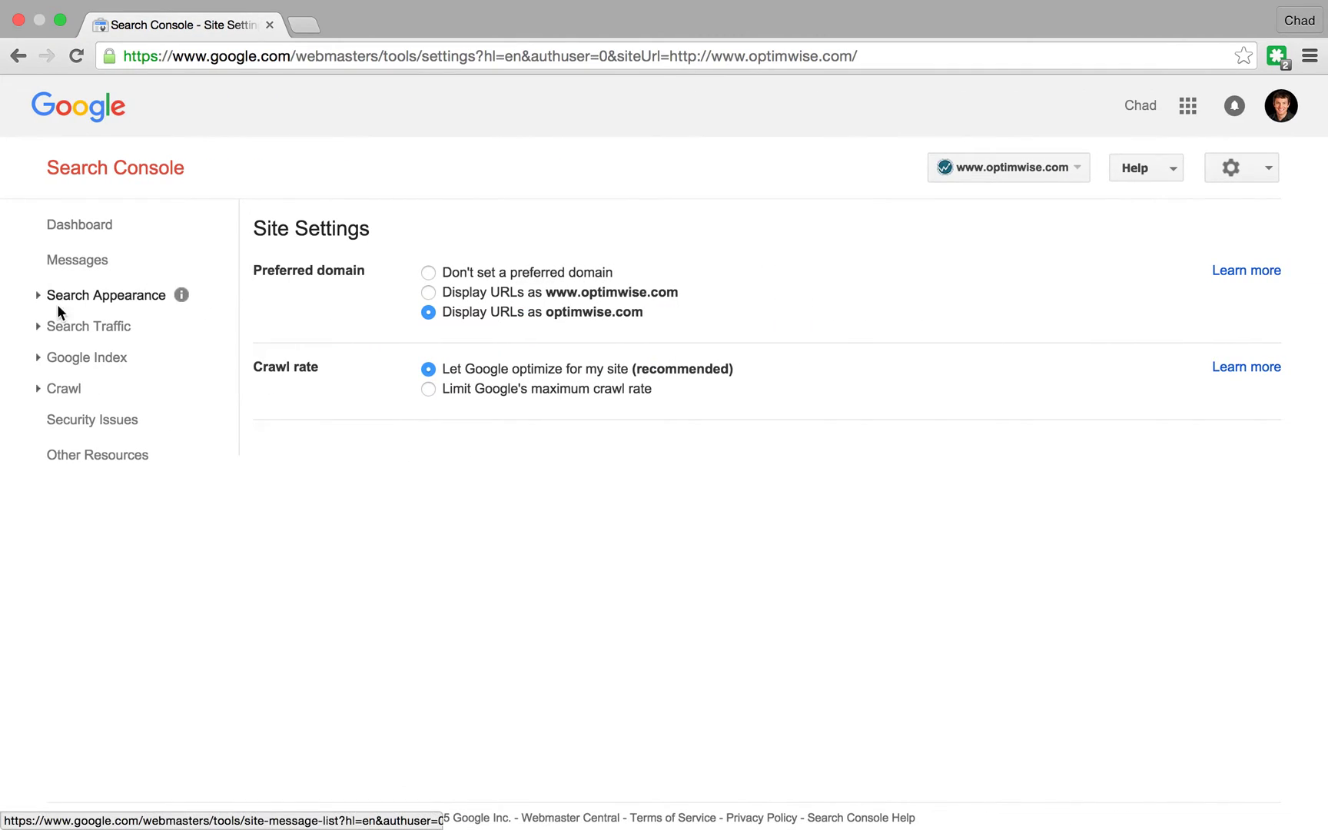
Step: Open International Targeting for optimwise.com and show its Country tab
left_click(39, 327)
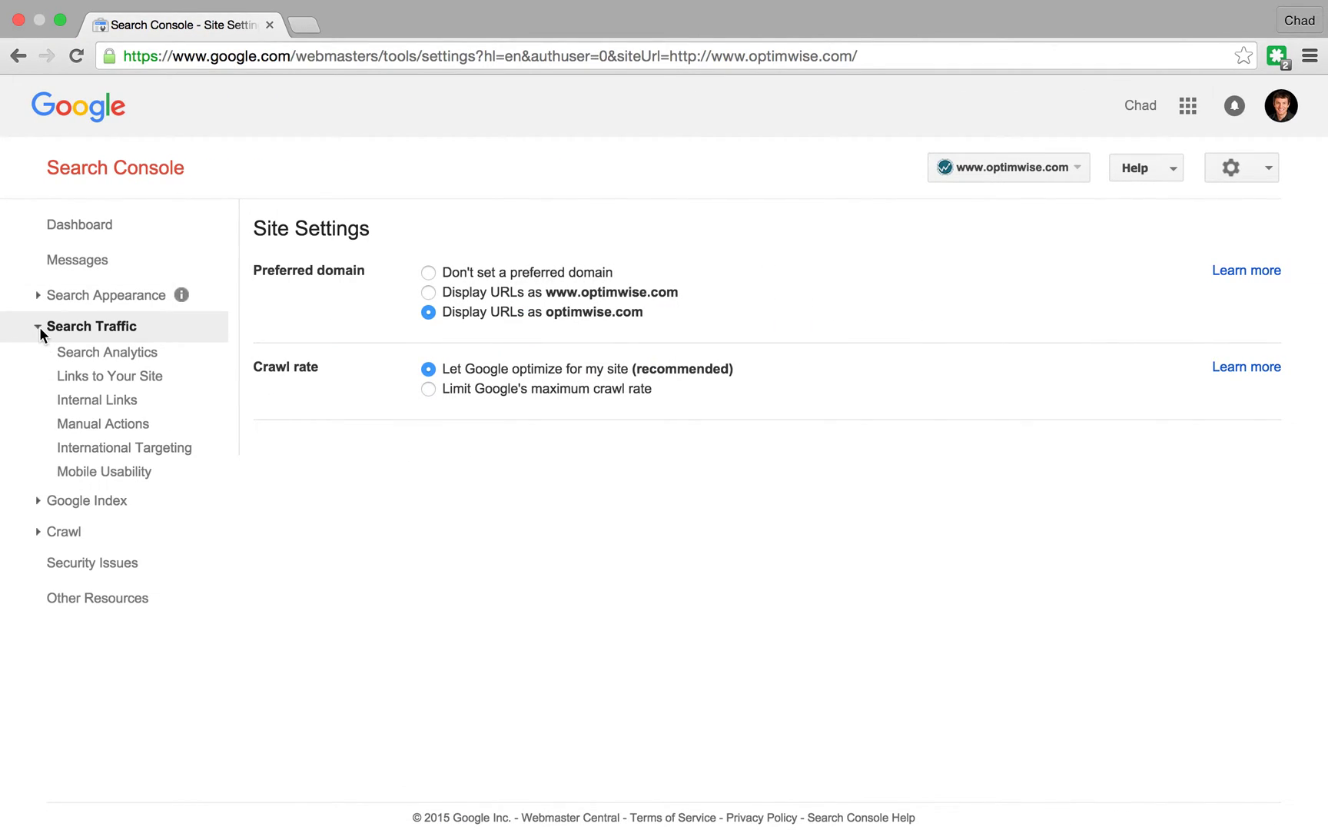
left_click(90, 450)
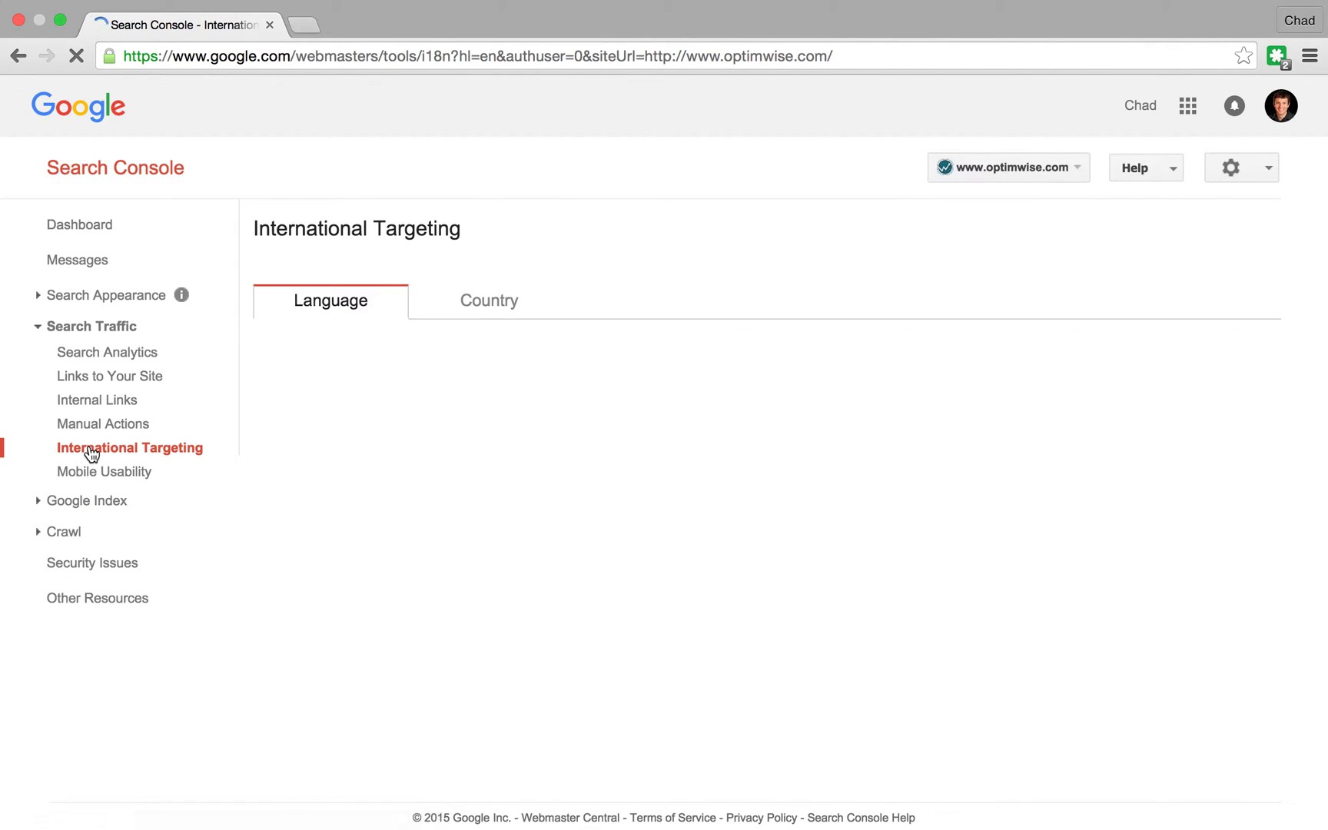
left_click(1027, 167)
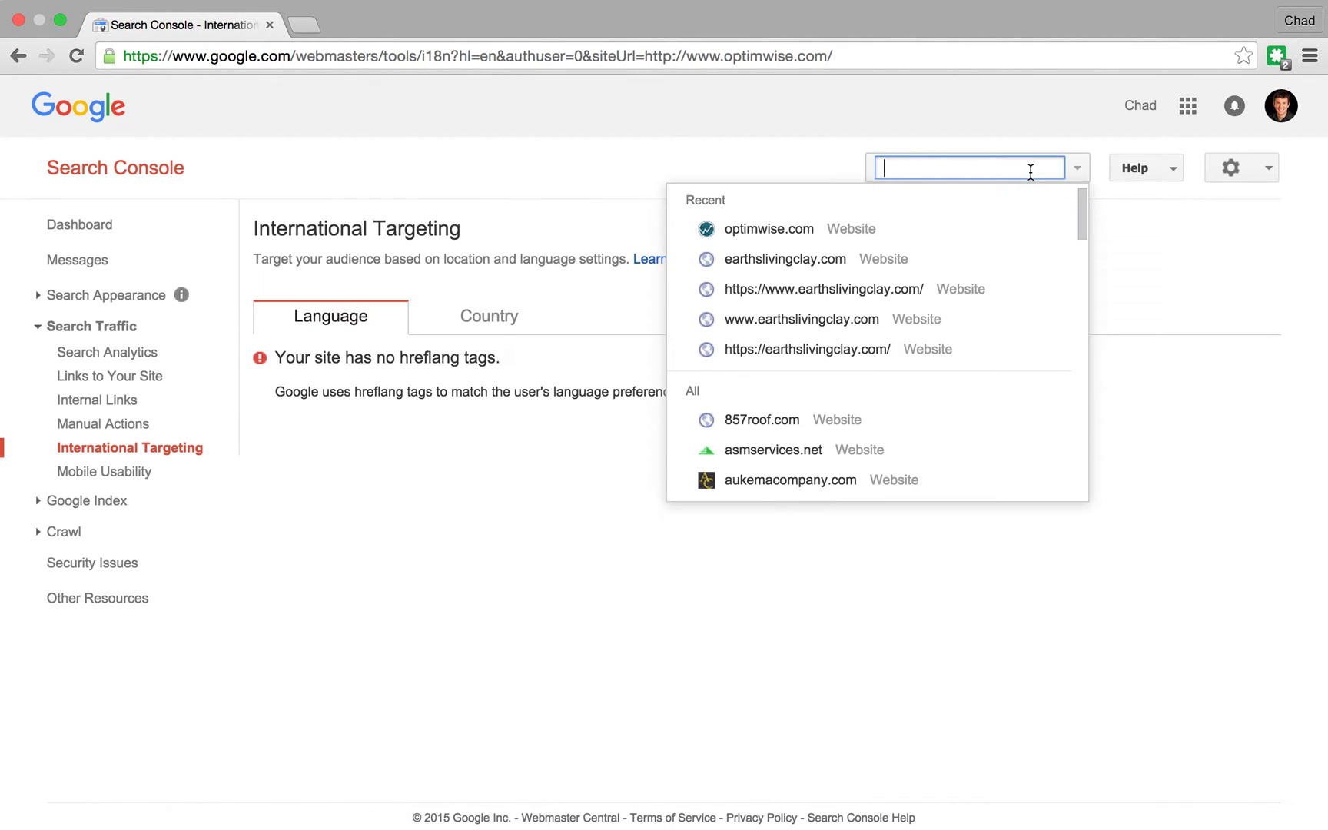
left_click(836, 234)
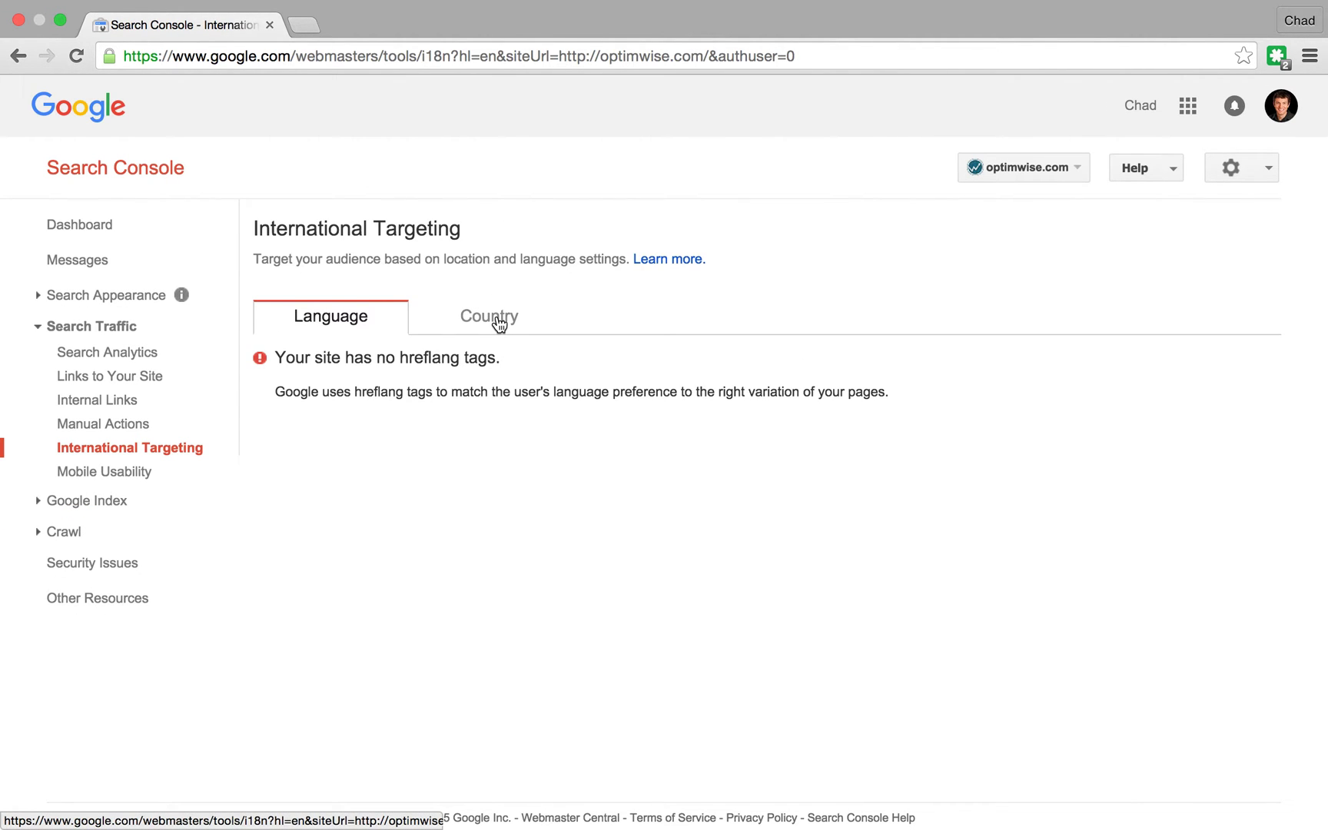
left_click(499, 324)
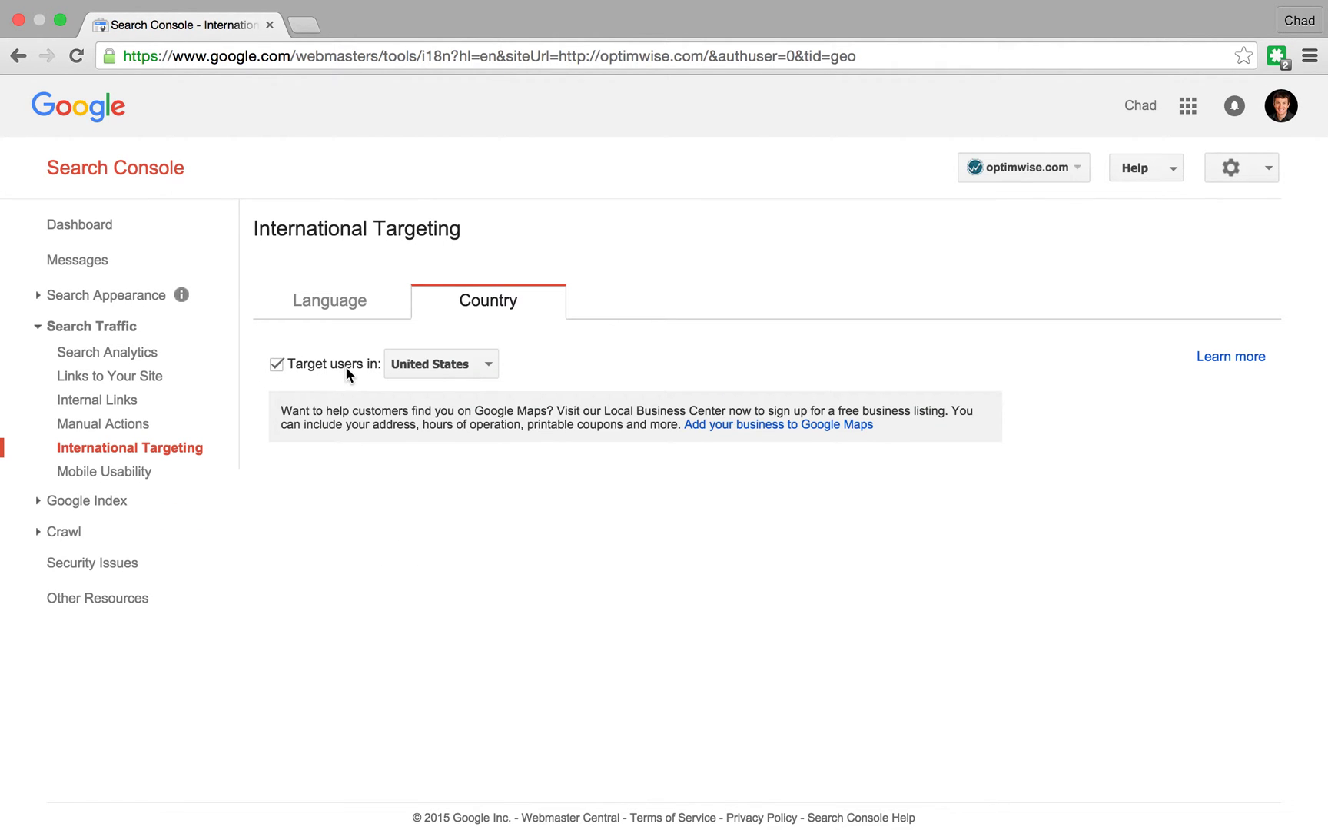
Step: Keep 'Target users in' enabled with United States as the target country
left_click(278, 365)
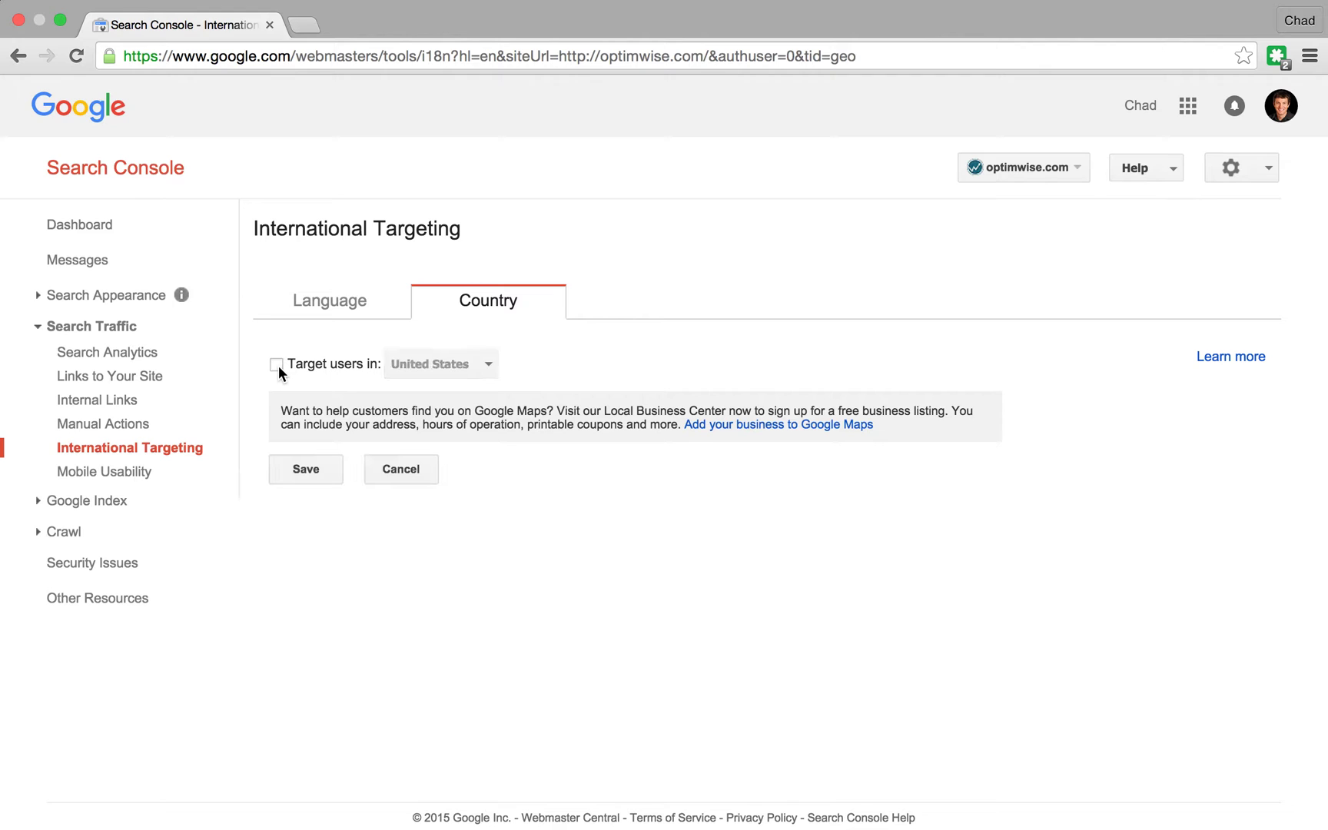
left_click(278, 366)
left_click(465, 382)
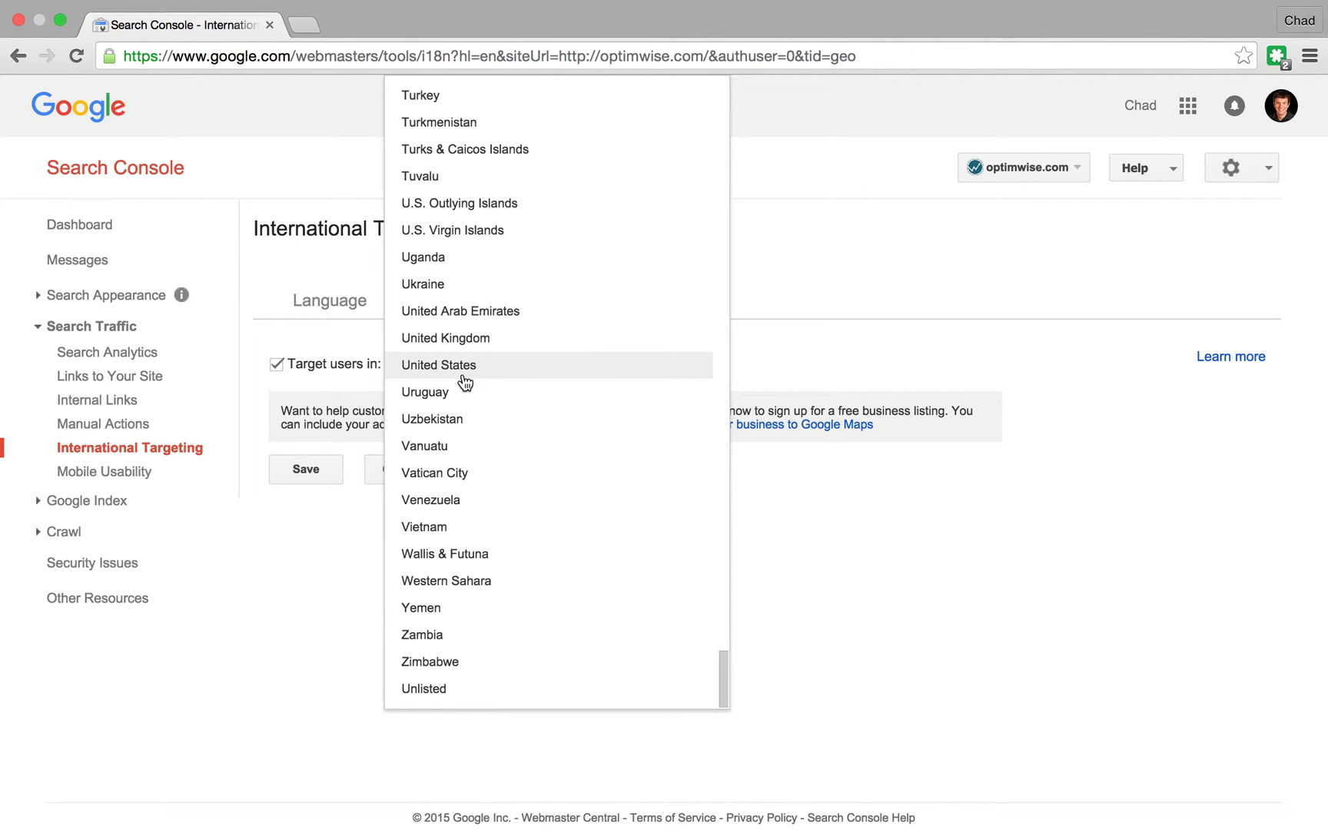
scroll(465, 383, "up", 20)
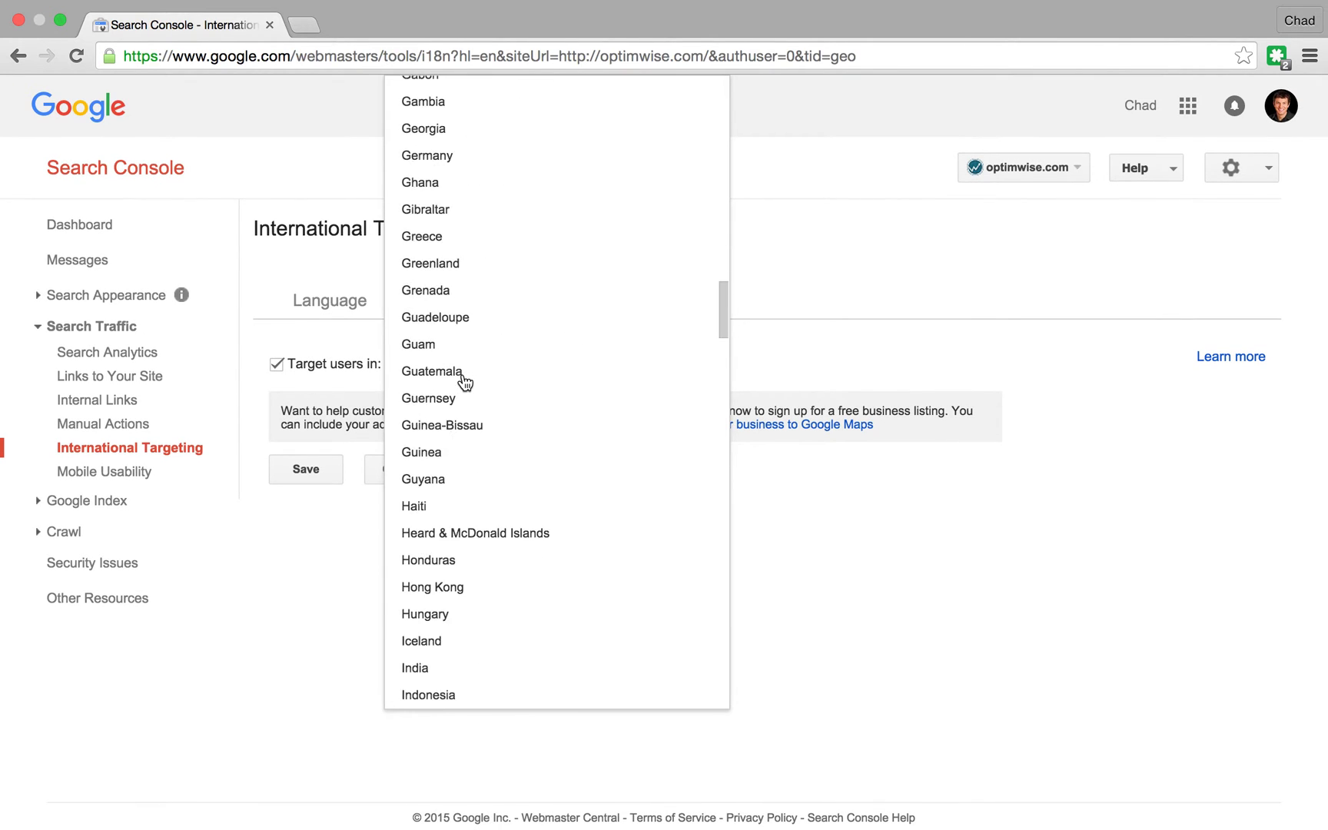
scroll(465, 383, "down", 5)
left_click(343, 321)
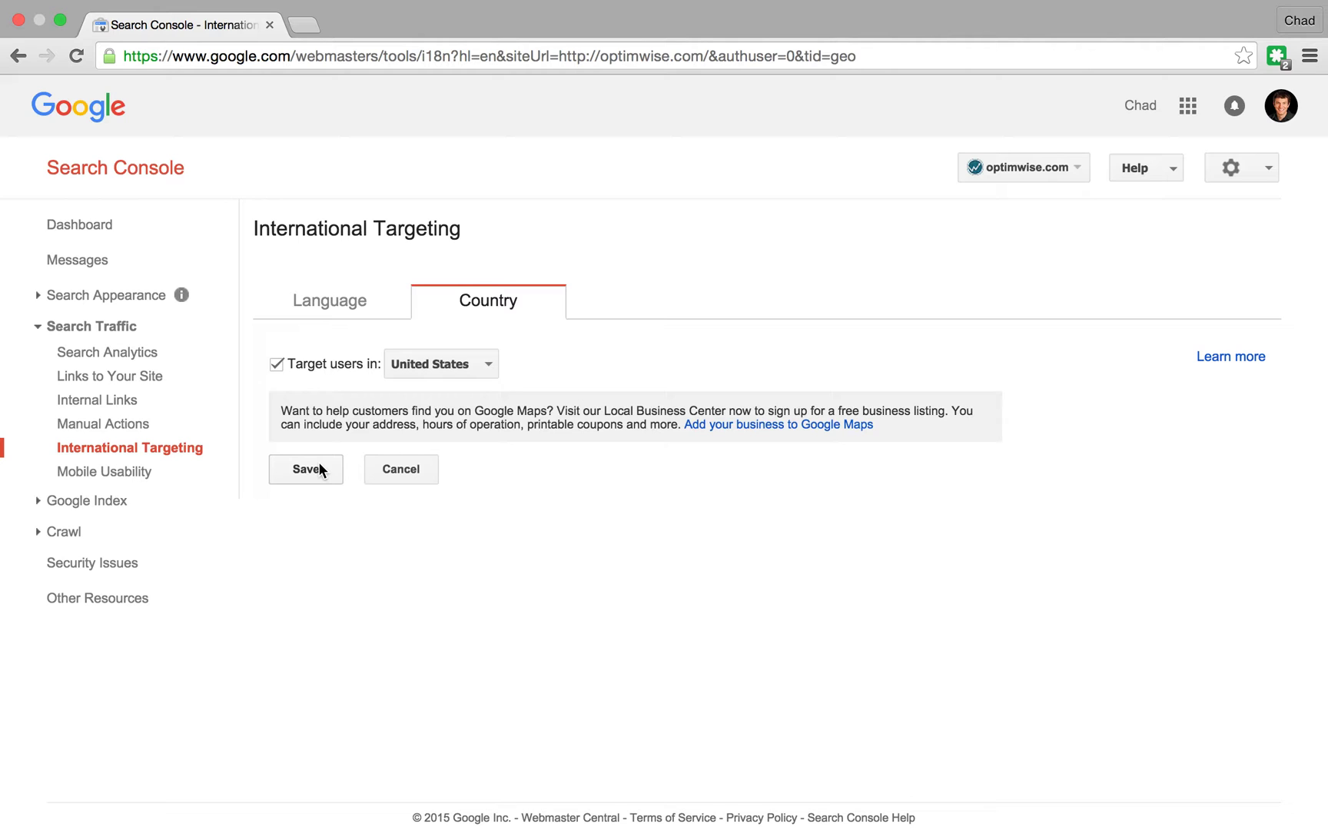
left_click(483, 371)
scroll(485, 379, "up", 20)
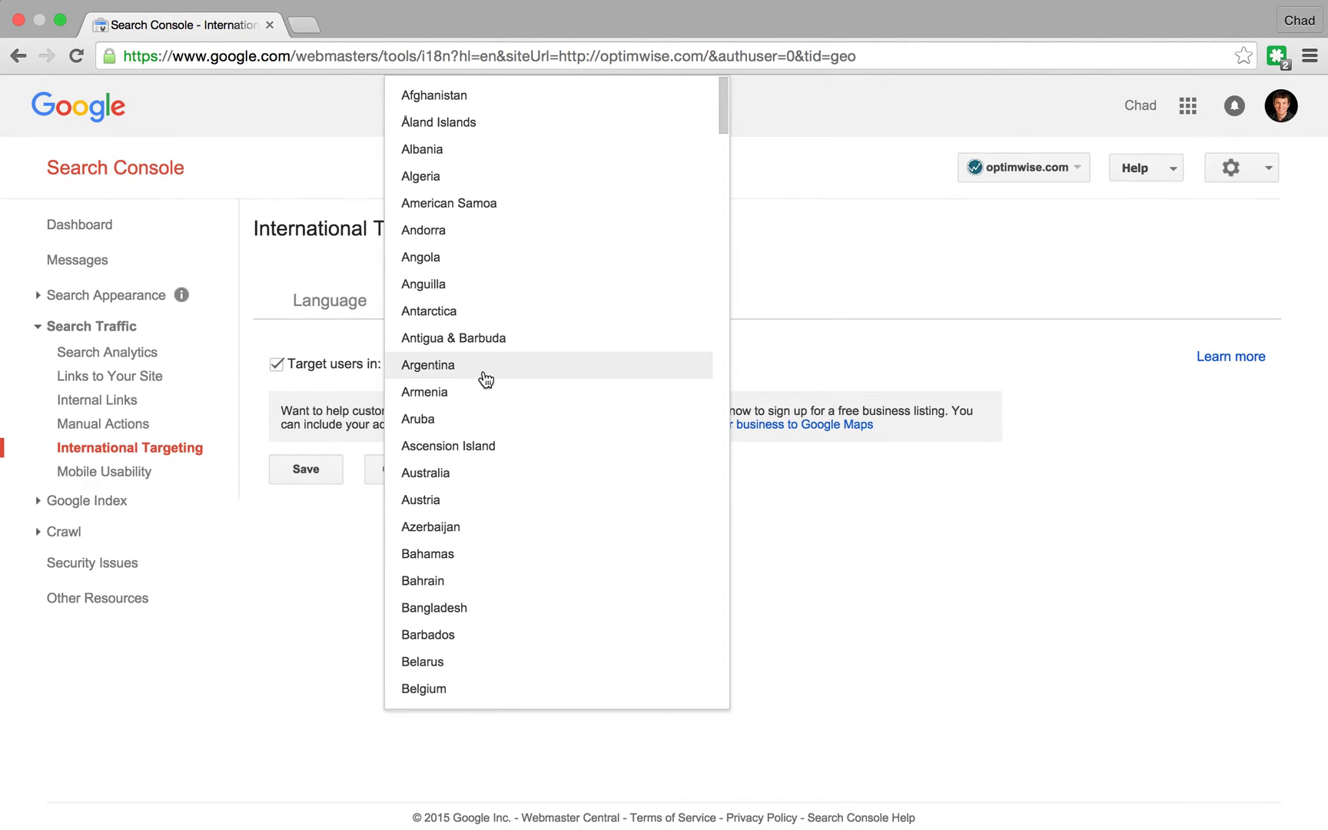
scroll(485, 379, "down", 20)
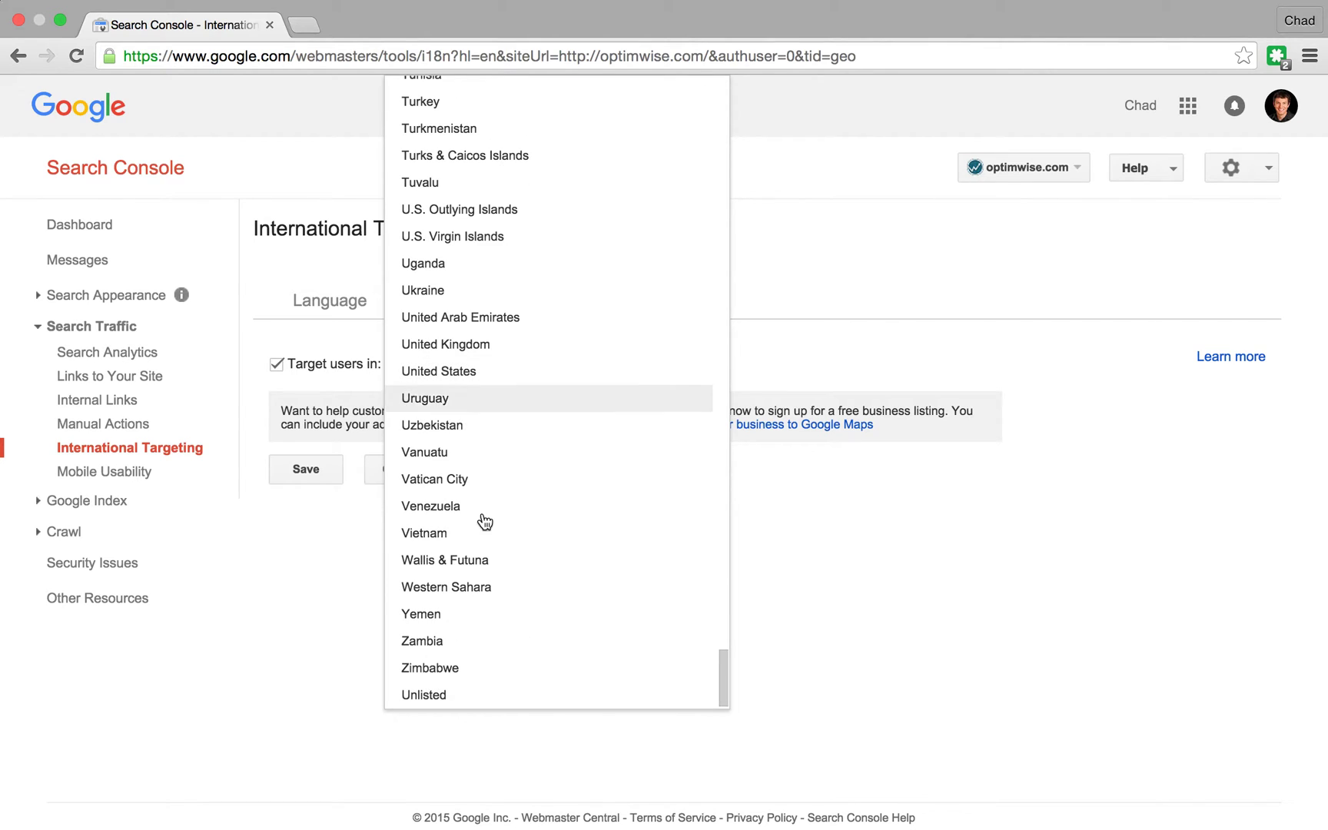
left_click(304, 608)
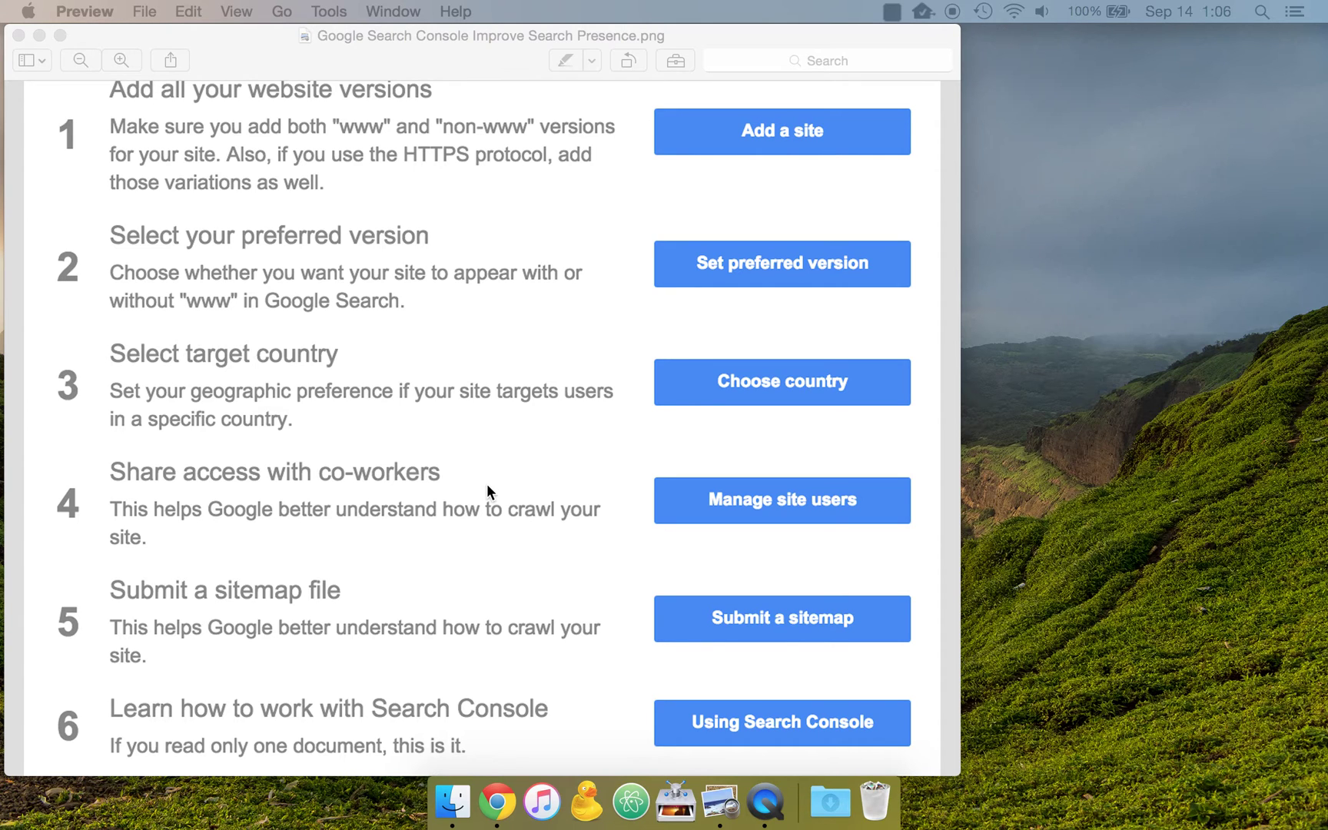
Step: Return to the browser showing optimwise.com's International Targeting page
key("ctrl+Right")
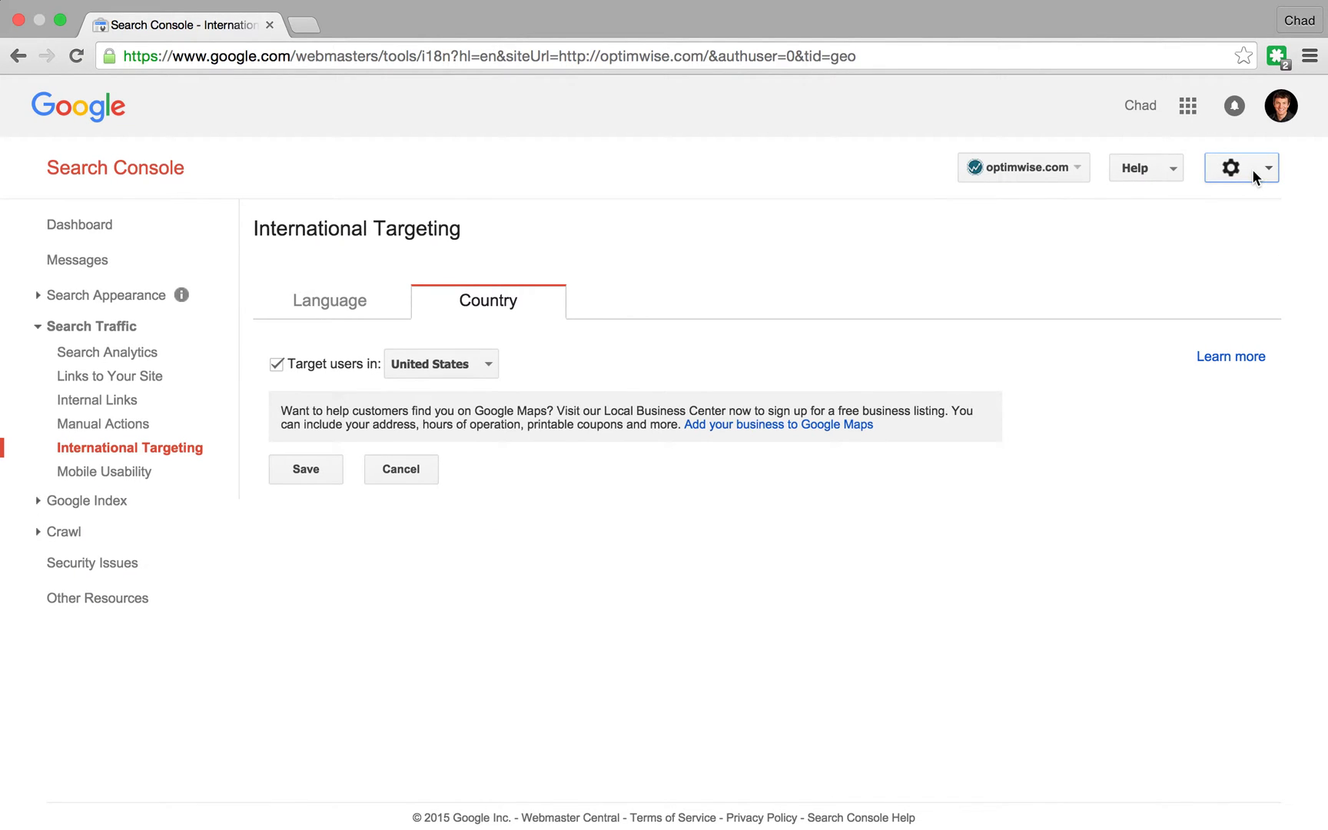
Step: Open Users and Property Owners for optimwise.com and preview the Add a new user permission options without adding anyone
left_click(1254, 173)
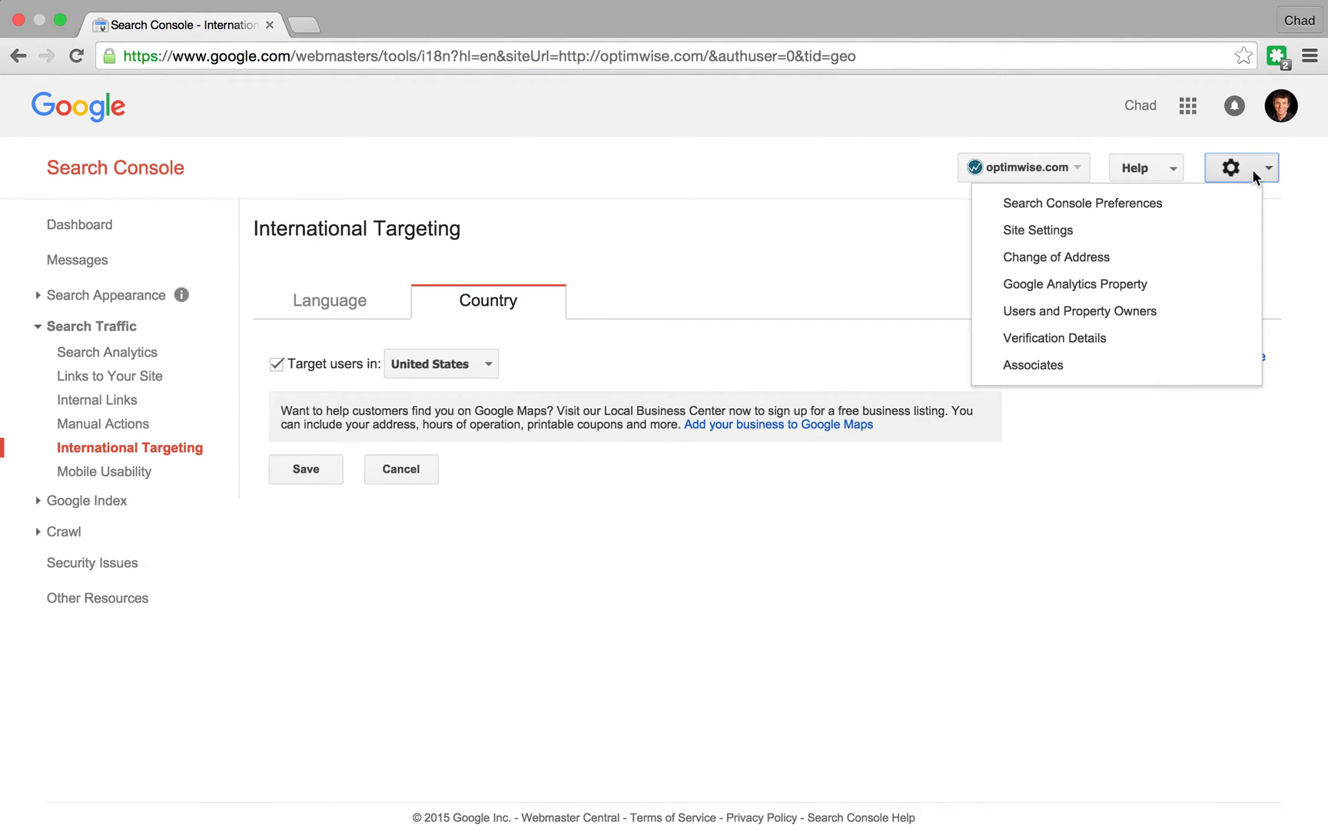
left_click(1091, 322)
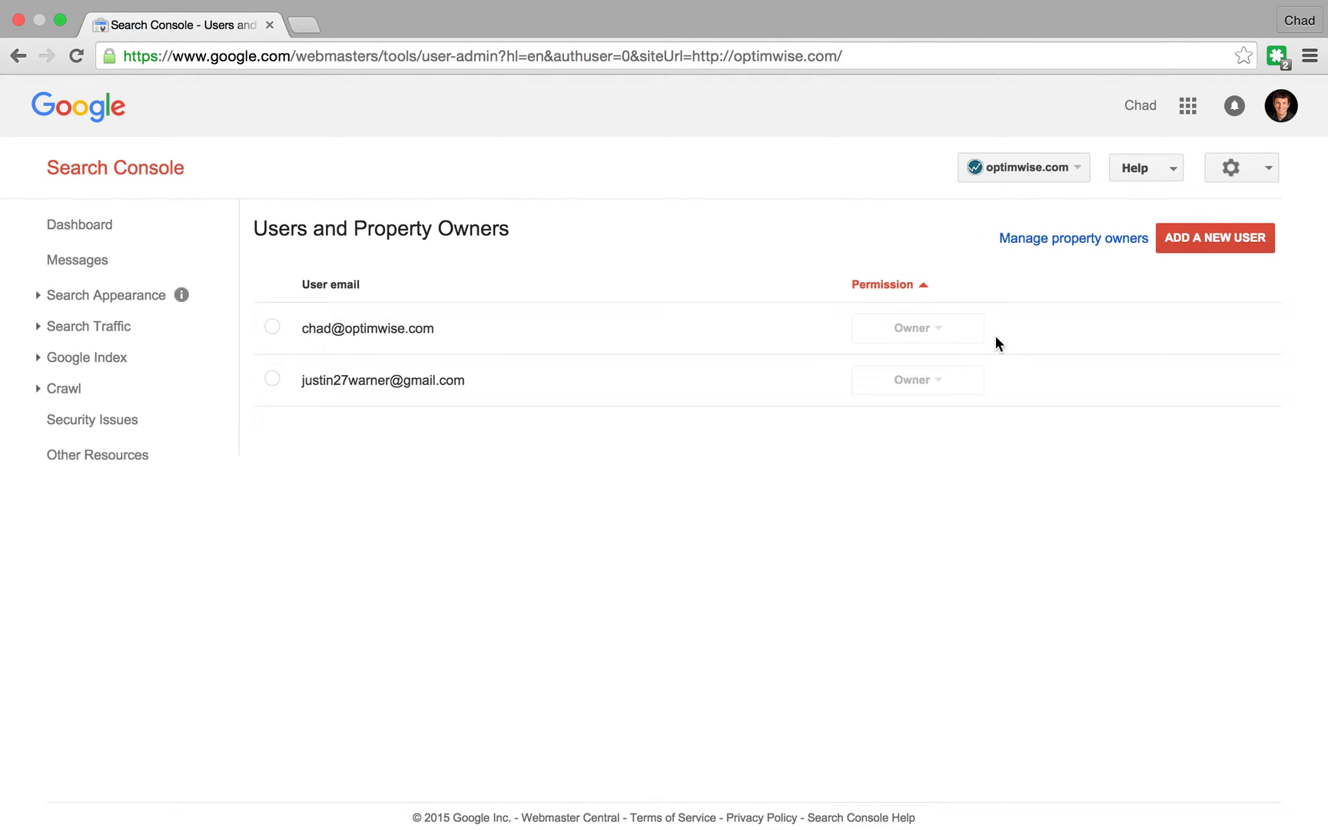
left_click(1185, 238)
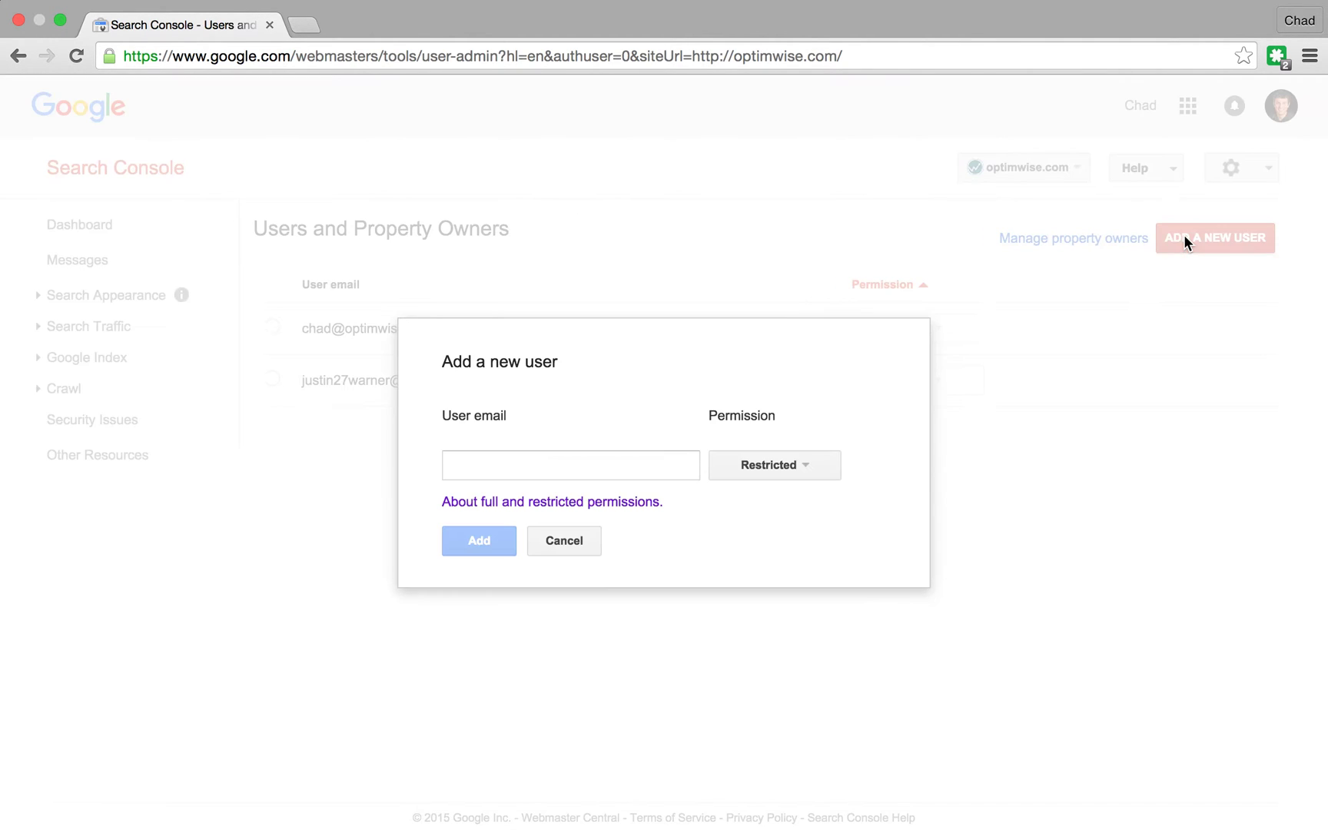
left_click(504, 459)
left_click(790, 477)
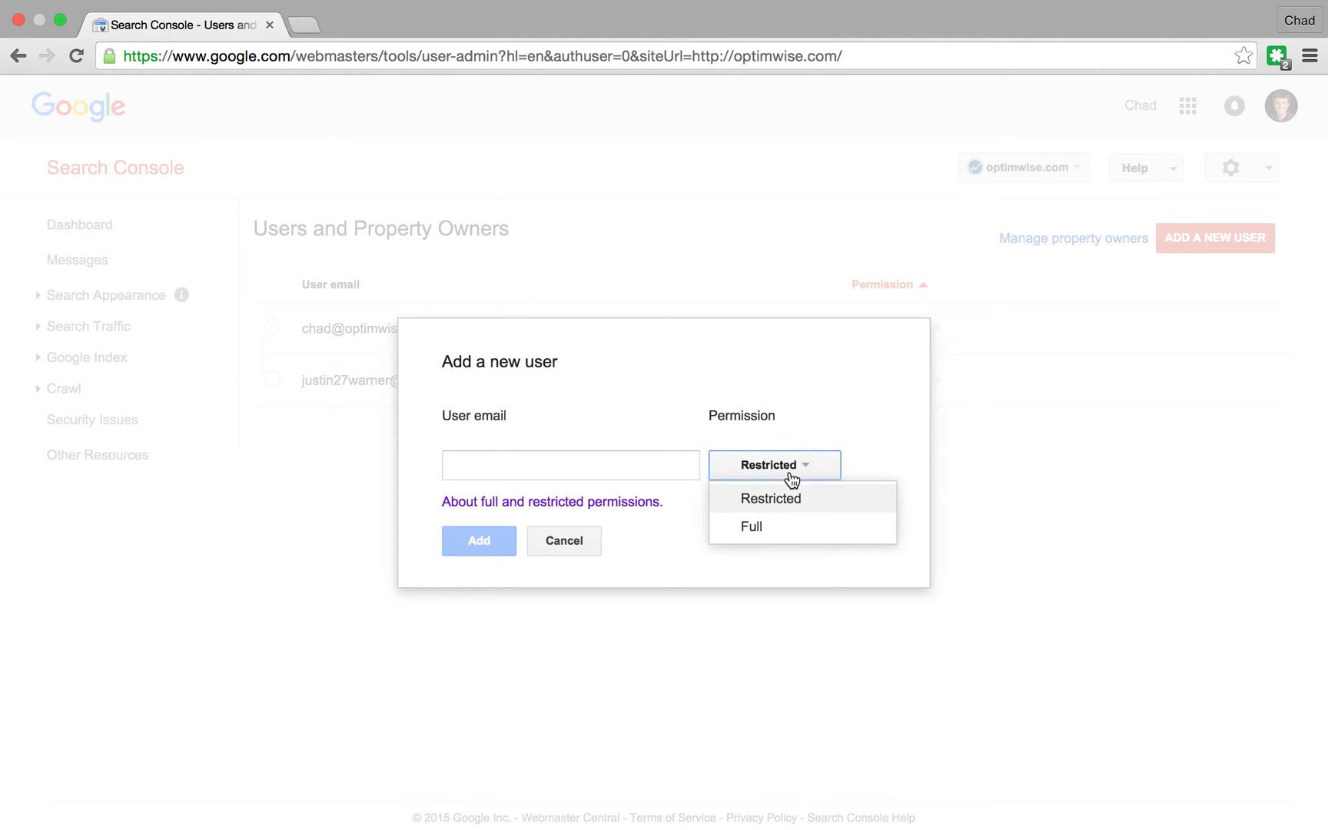
left_click(698, 538)
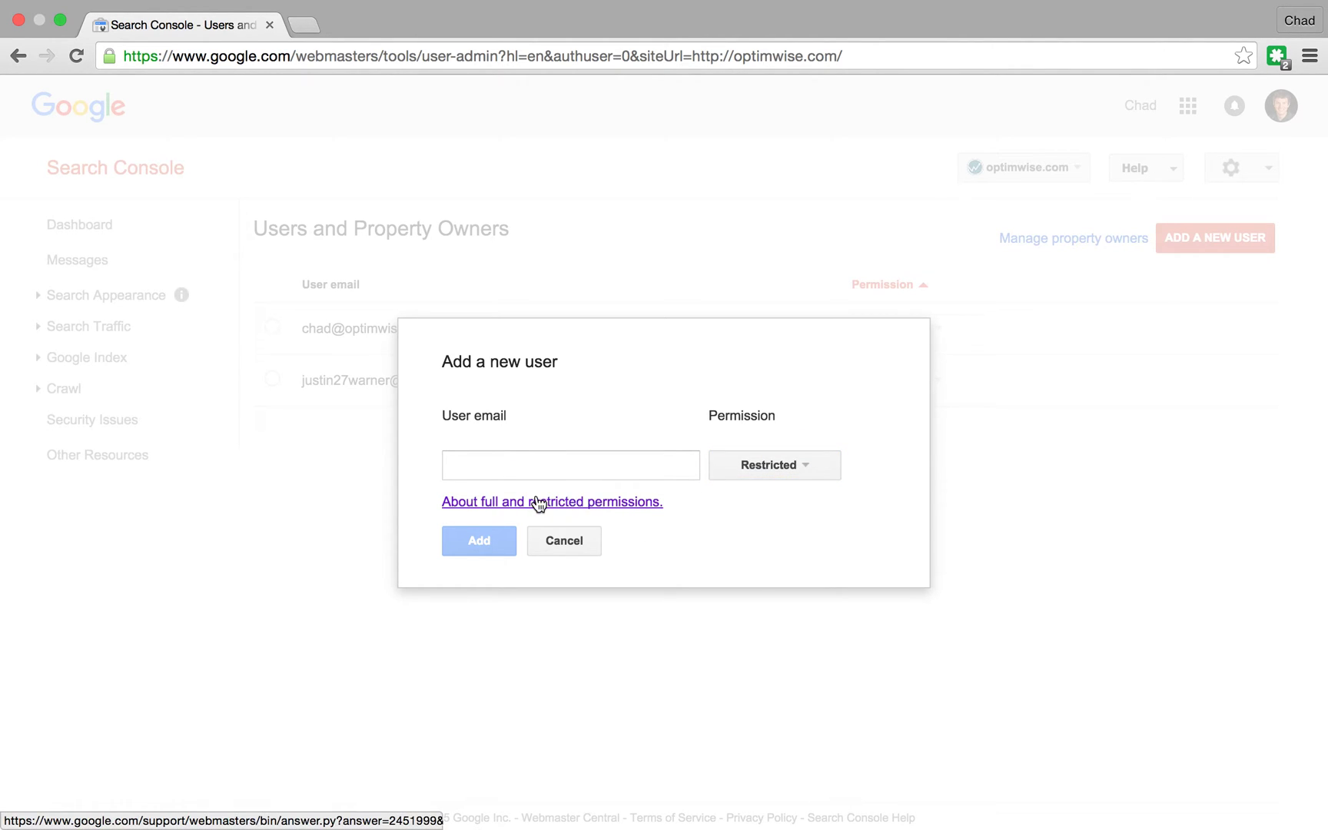
left_click(577, 547)
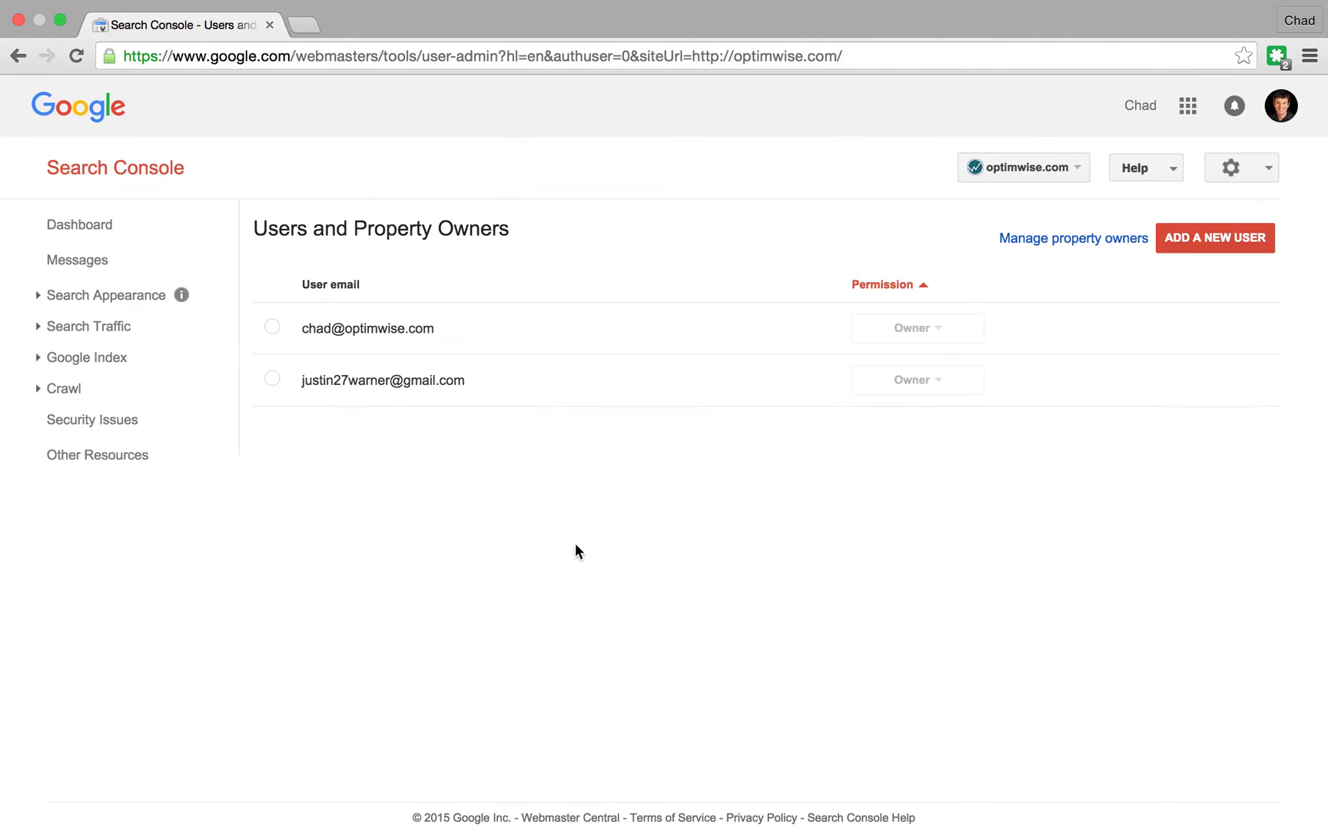
Step: Review the verified owners list for optimwise.com
left_click(1077, 243)
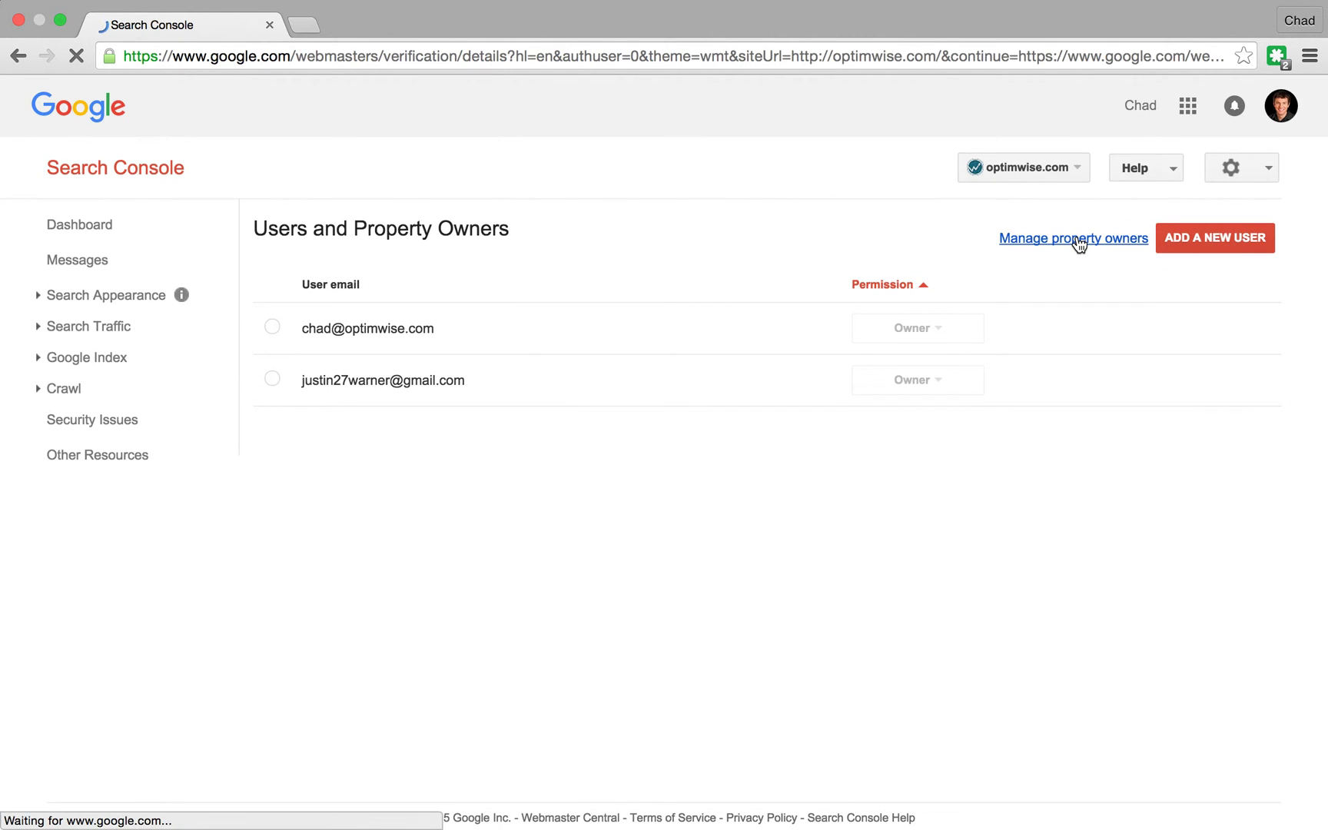
scroll(478, 329, "down", 1)
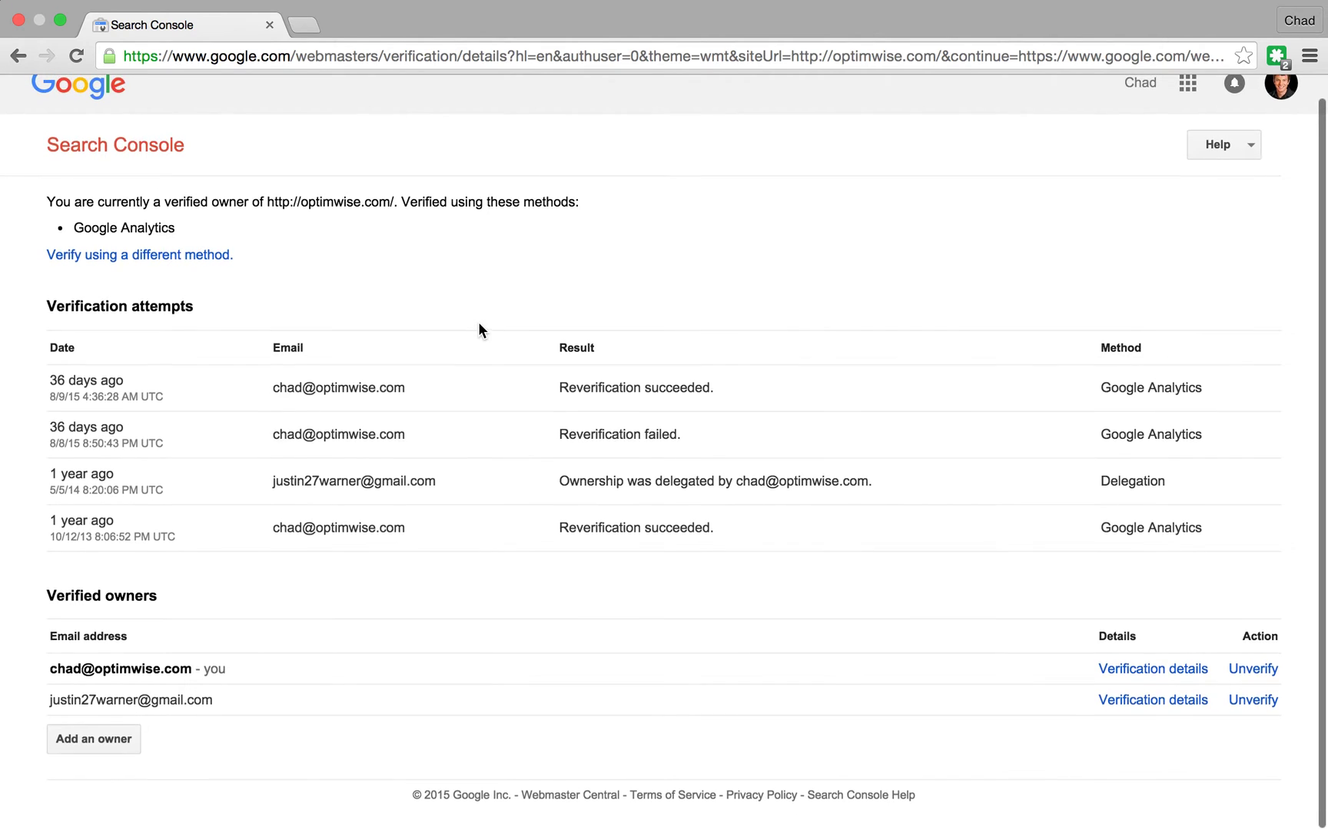
scroll(479, 323, "up", 1)
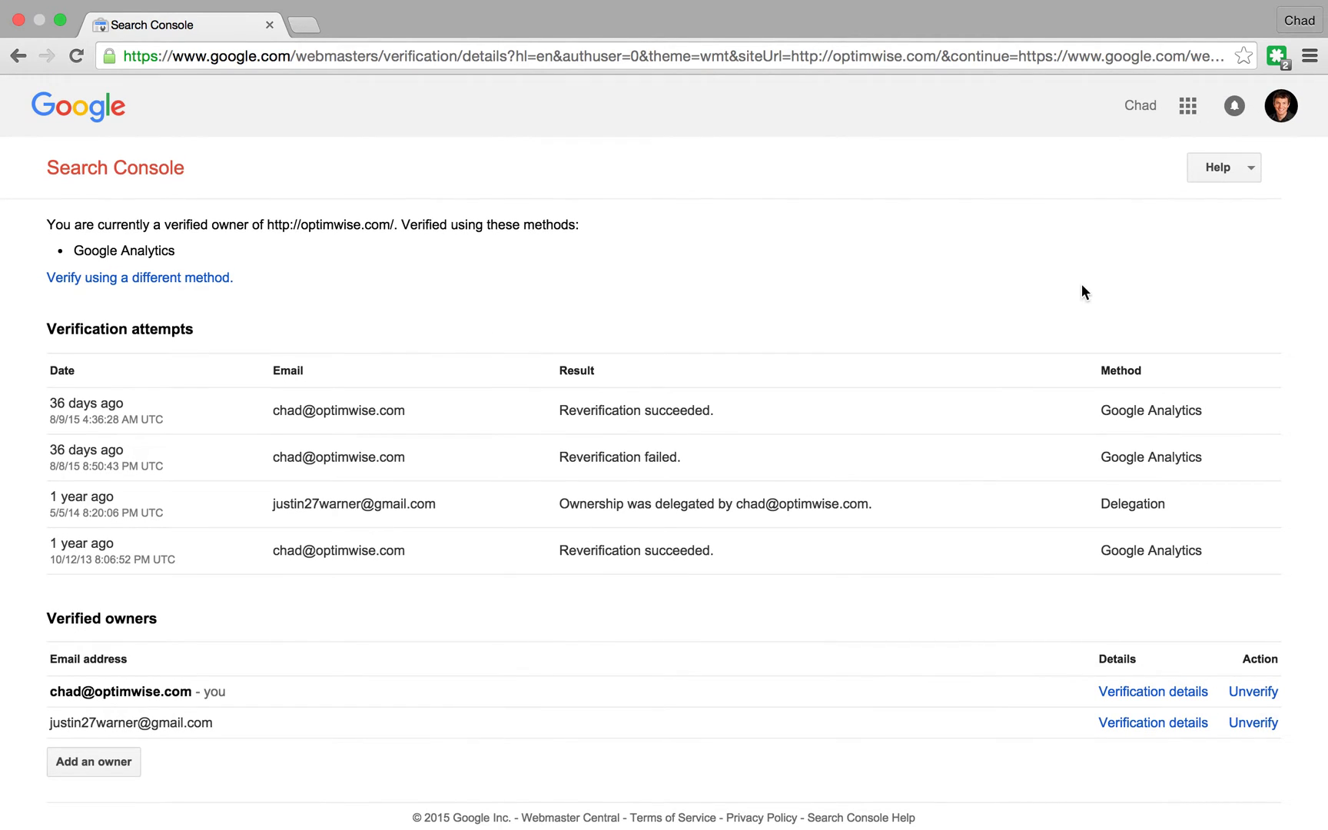
Step: Go to Search Console home, open the optimwise.com Dashboard, and return to the checklist
left_click(116, 179)
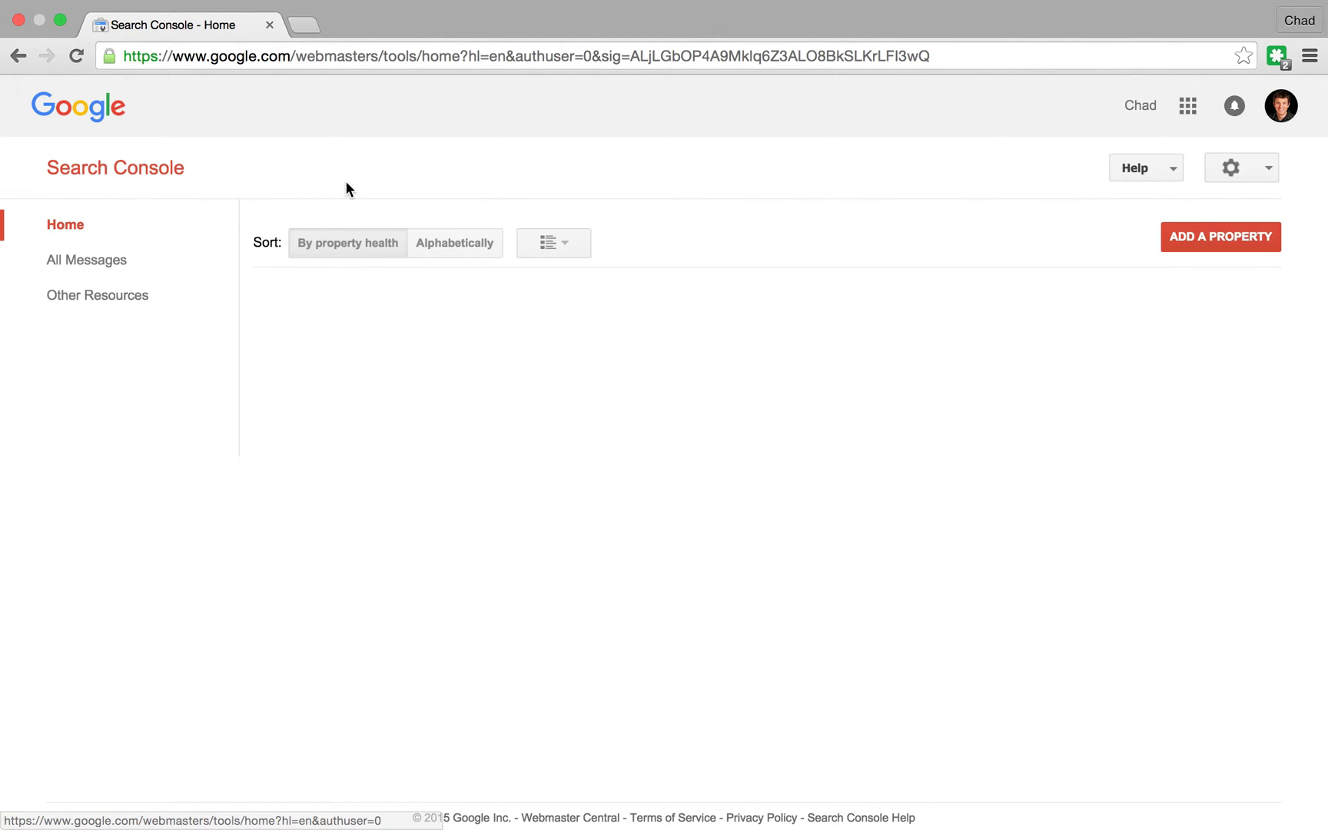
key("super+f")
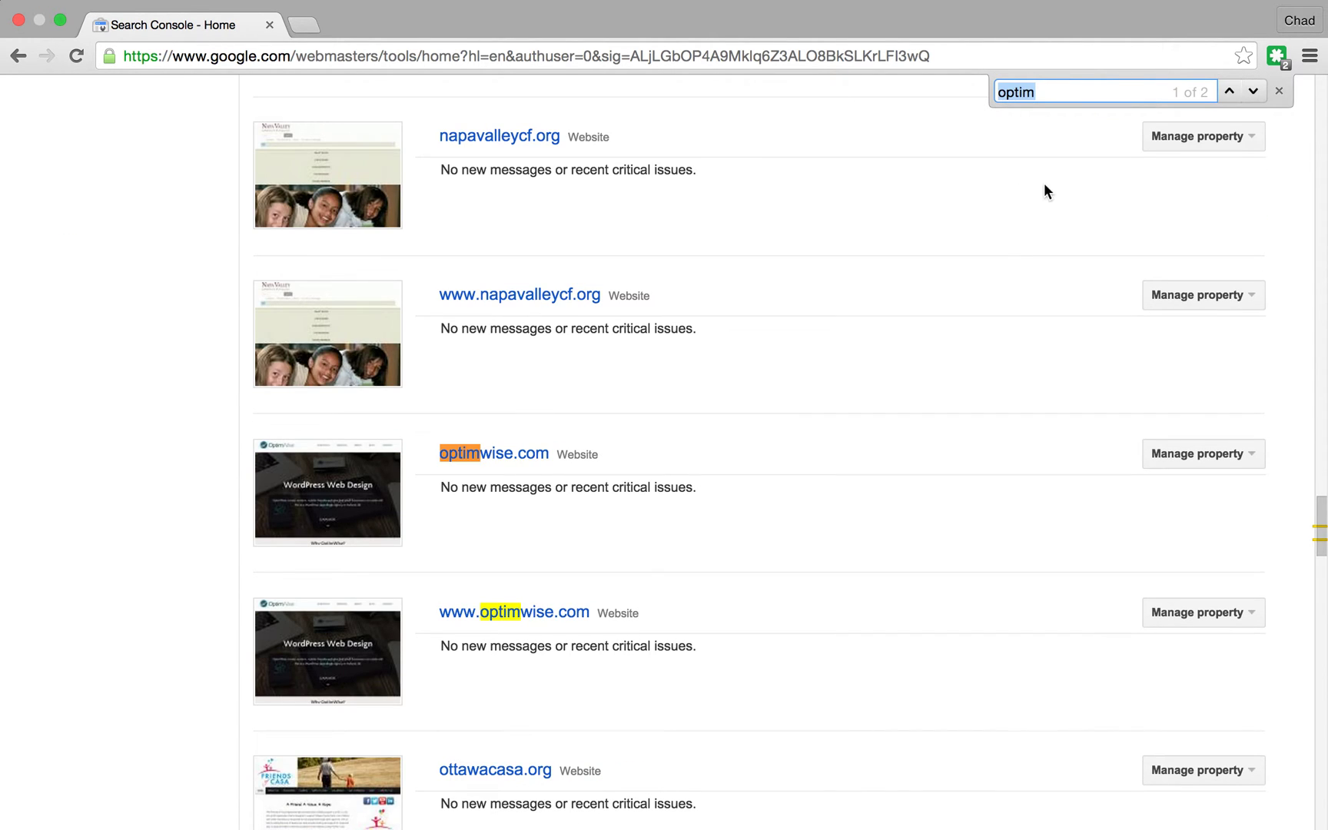
left_click(520, 456)
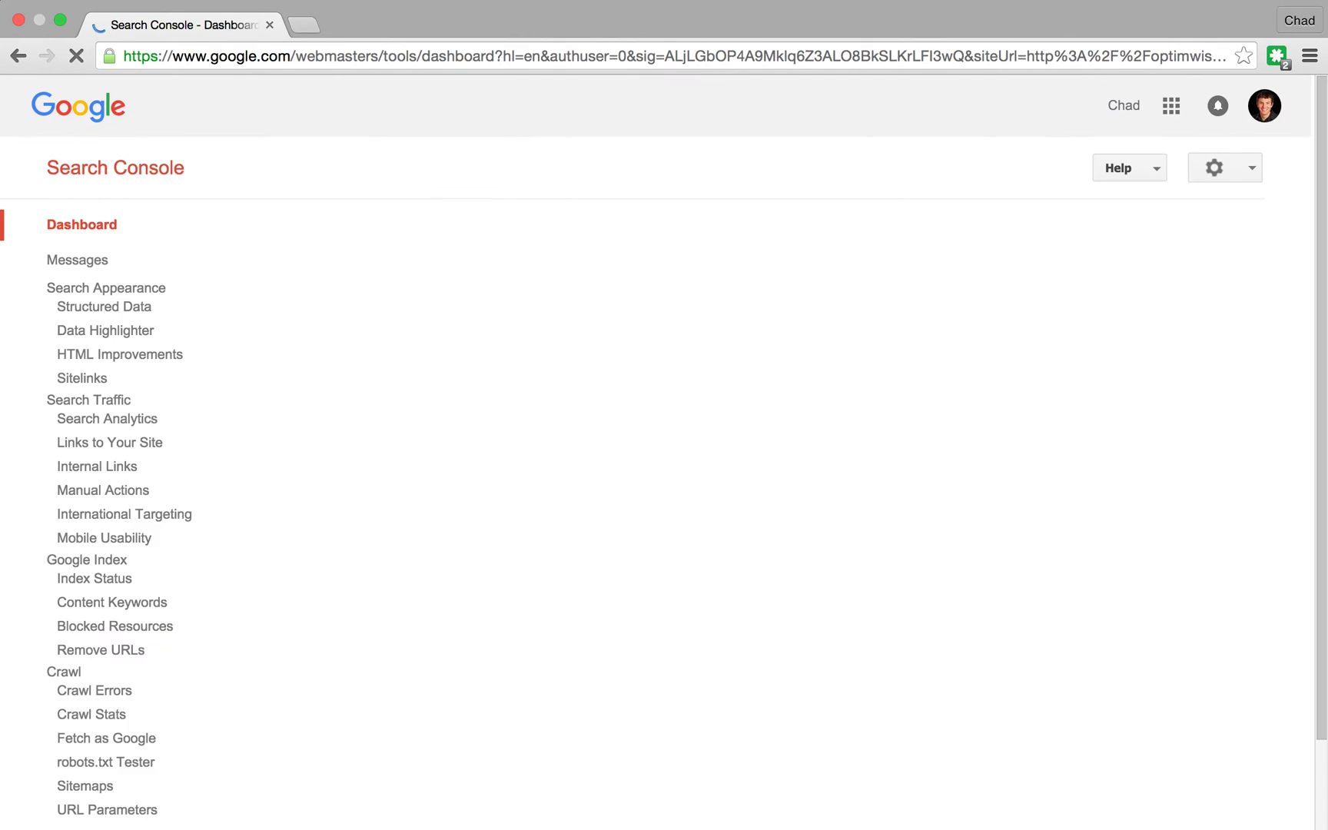
key("ctrl+Left")
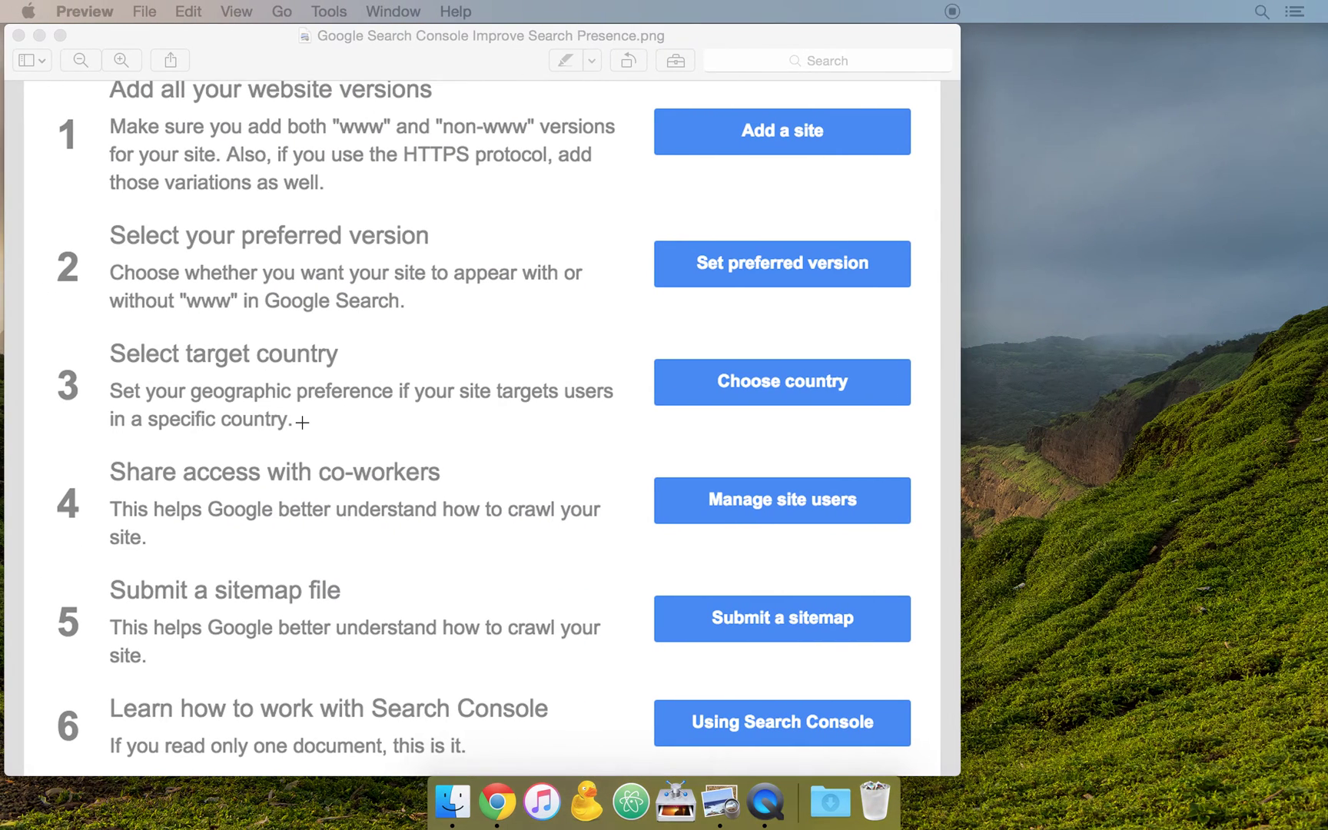
Step: Scroll the checklist in Preview, then return to the Chrome window
scroll(399, 502, "down", 2)
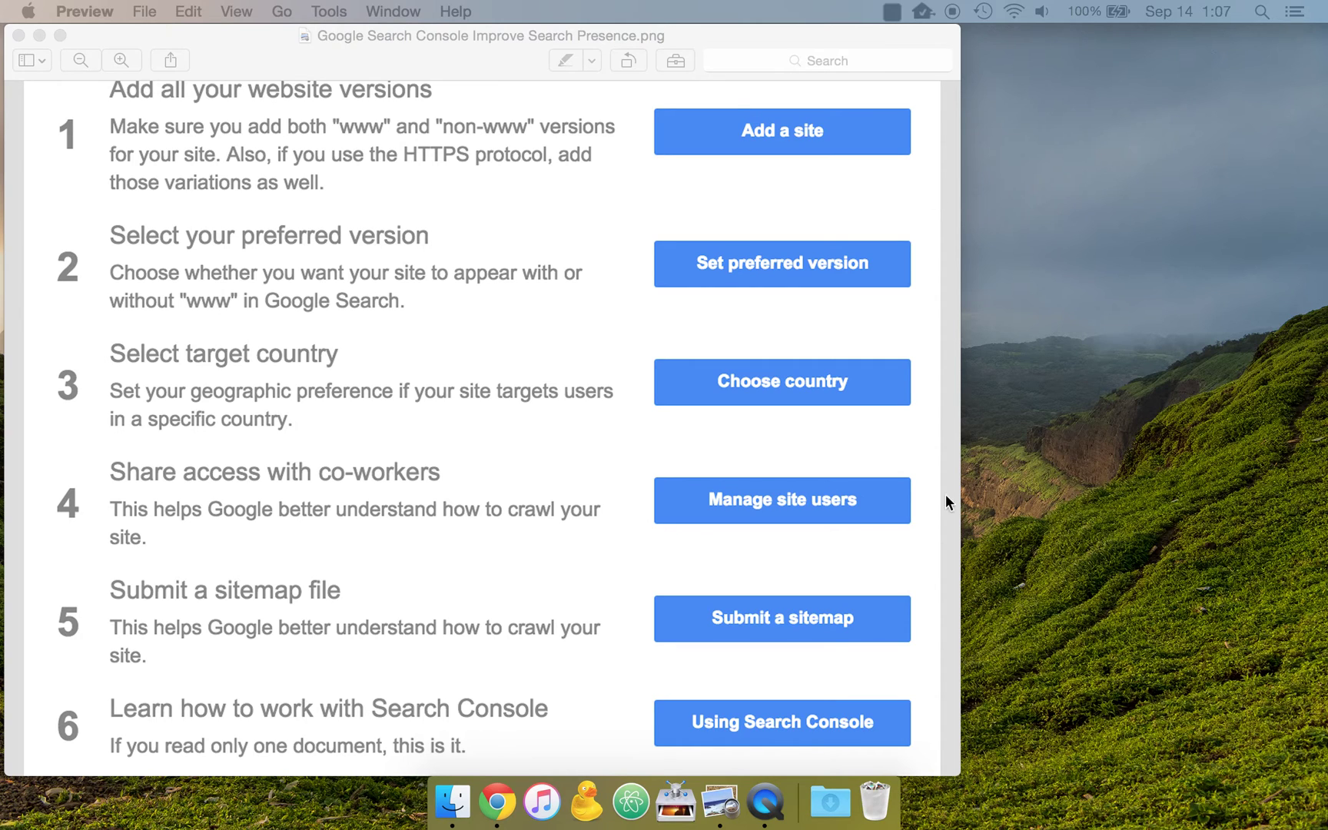
key("super+Tab")
Step: Load optimwise.com/sitemap_index.xml in a new tab, view post-sitemap.xml, and go back to the index
key("super+t")
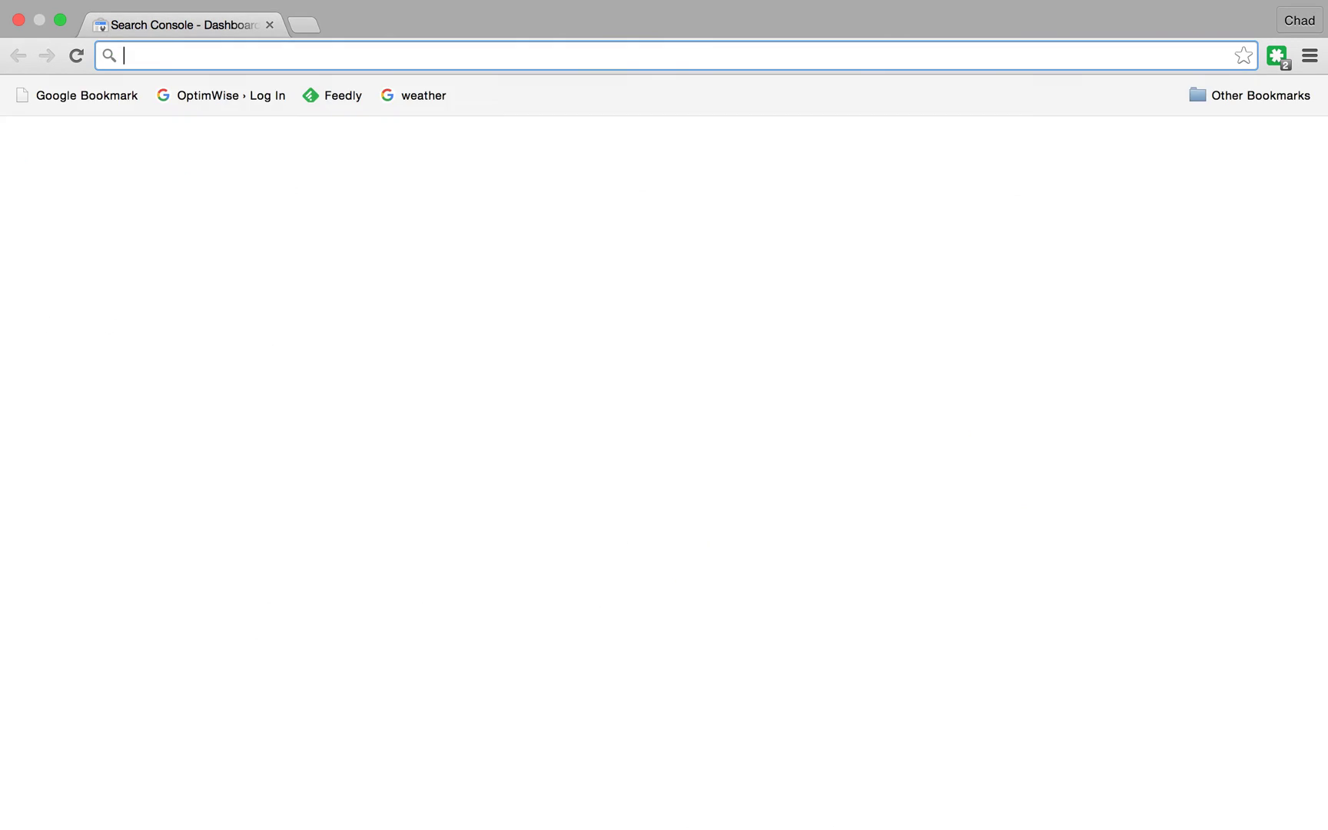
type("optimwise.com/site")
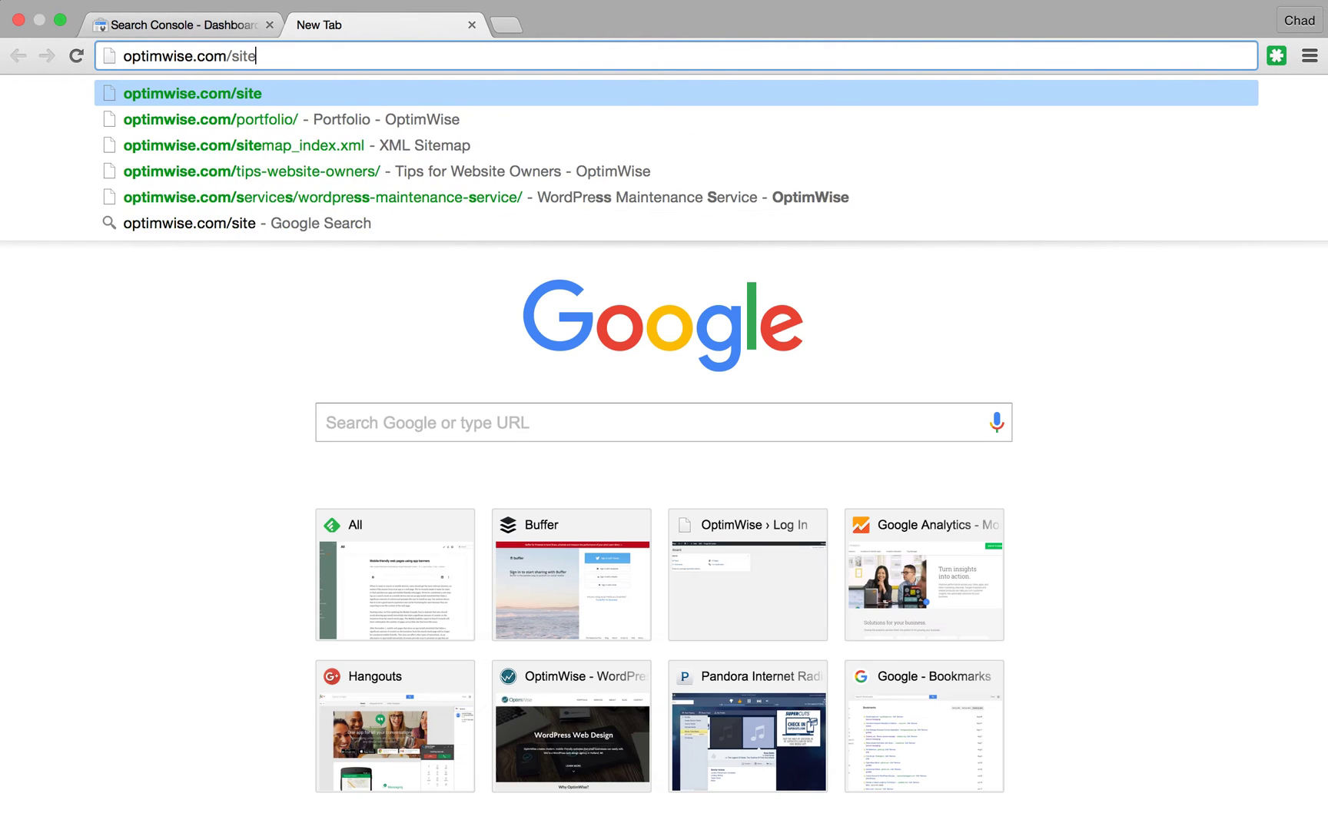
key("Down")
key("Return")
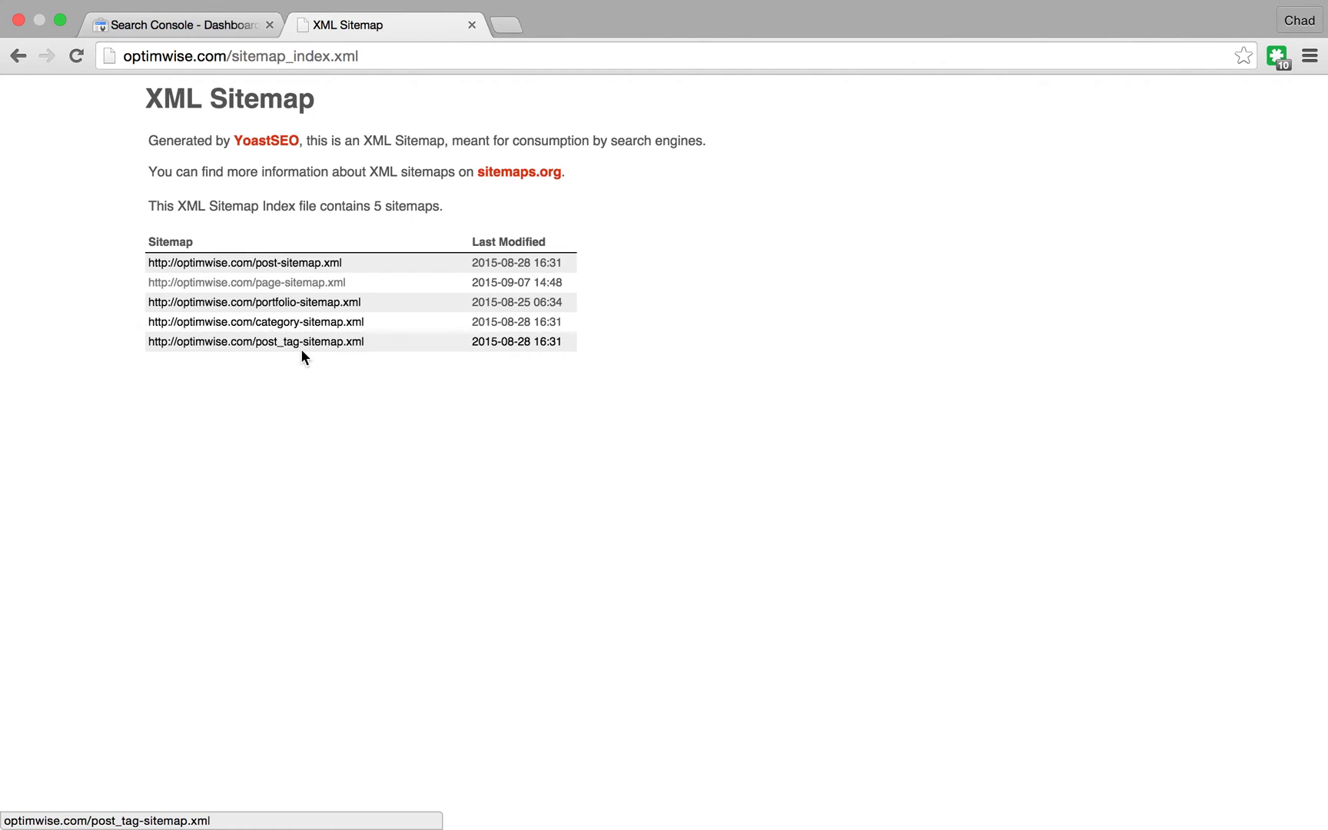
left_click(236, 264)
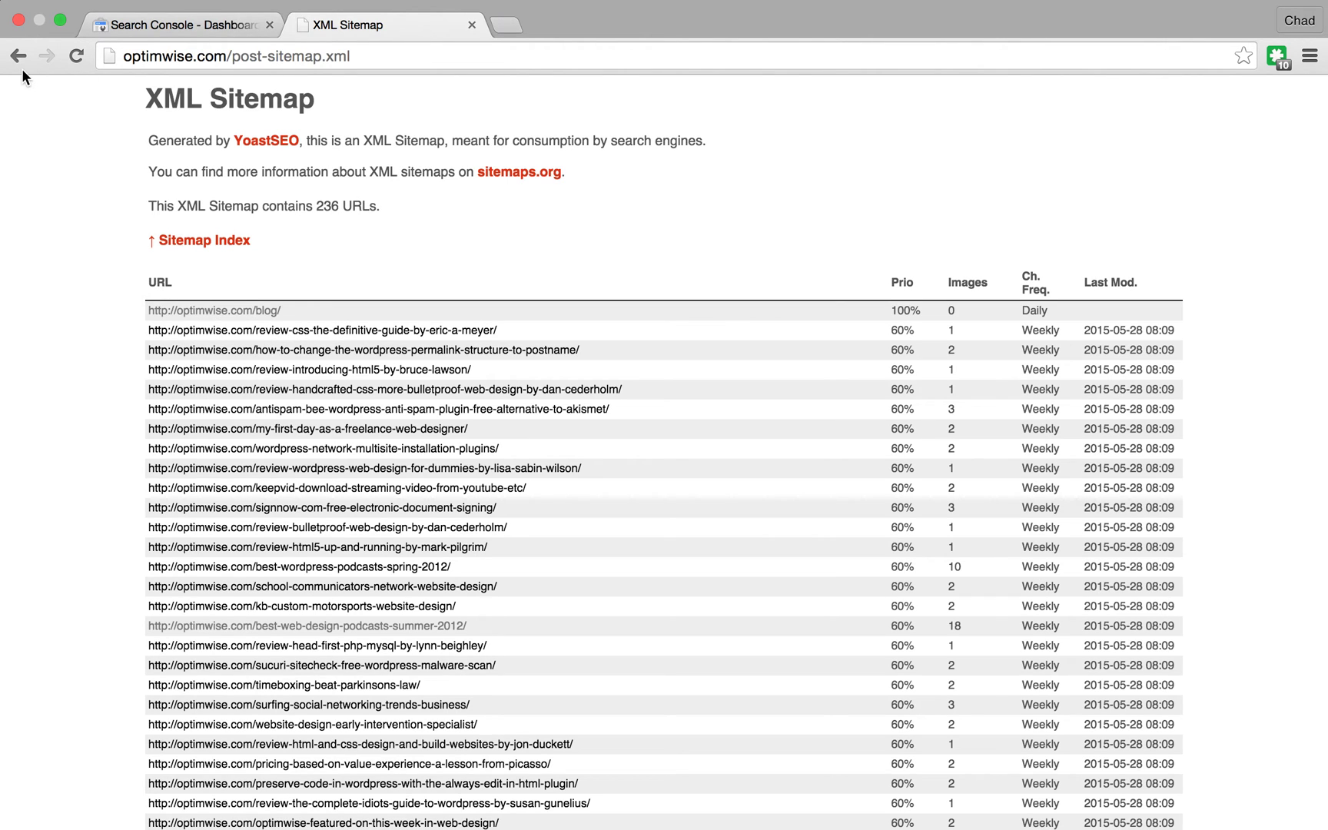
left_click(19, 57)
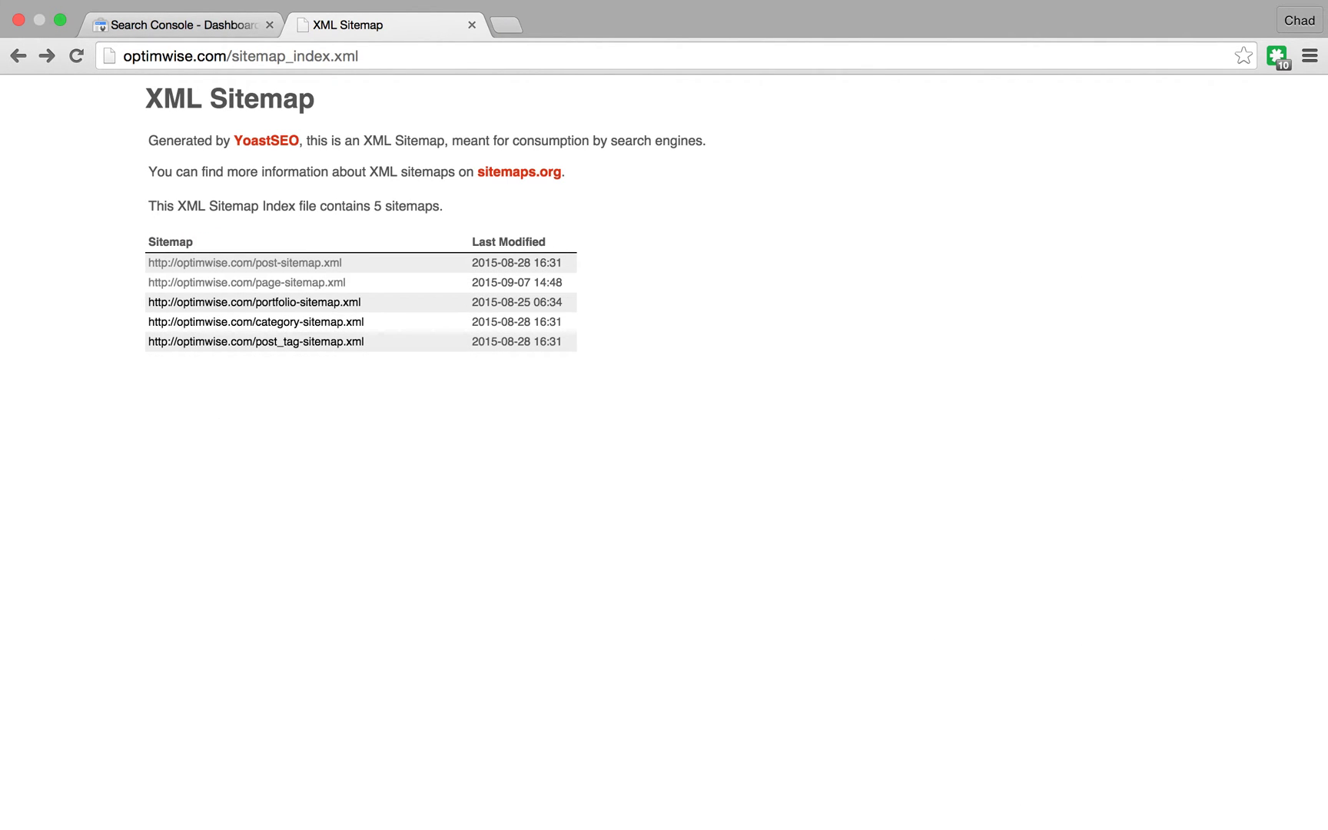
left_click(368, 56)
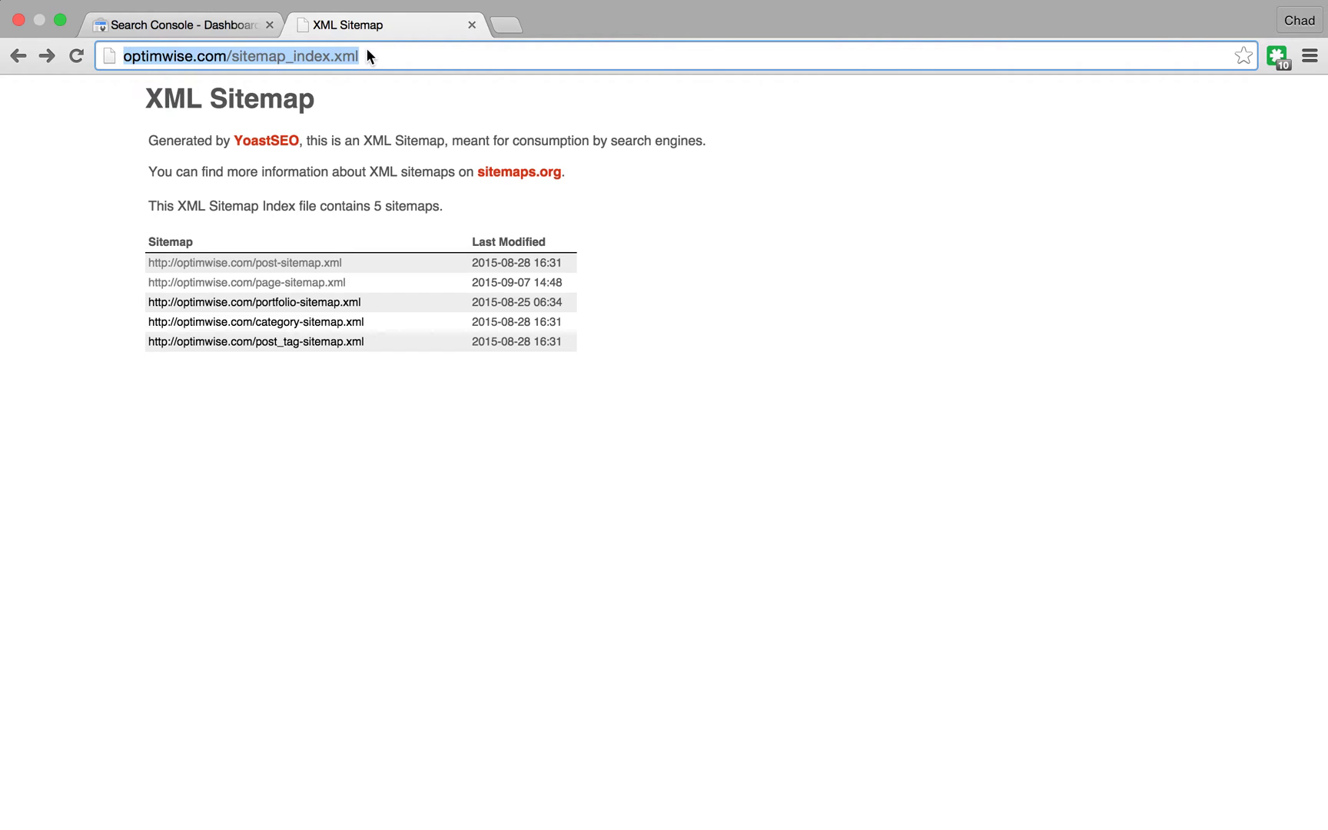
left_click(367, 54)
Step: Open the Crawl > Sitemaps report and bring up the Add/Test Sitemap form
left_click(214, 24)
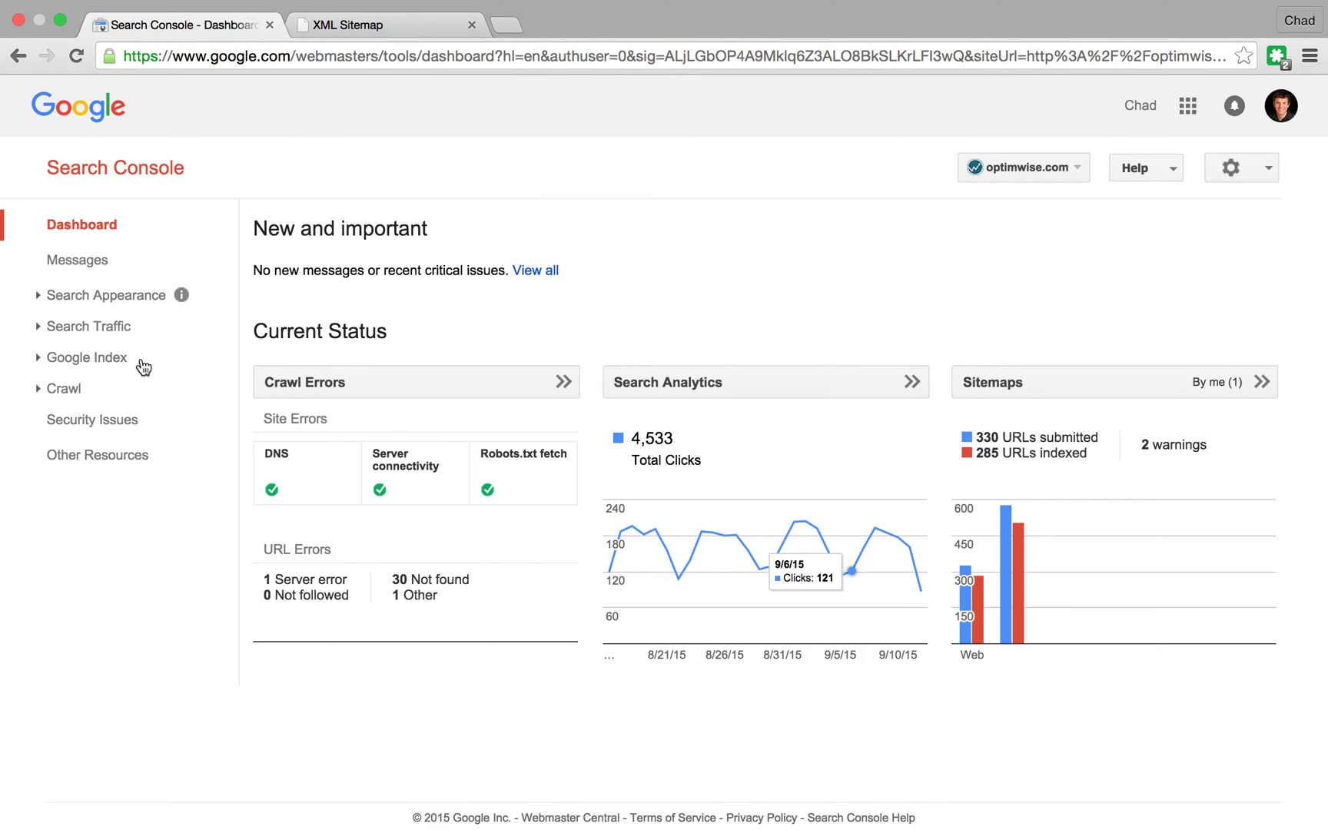
left_click(63, 388)
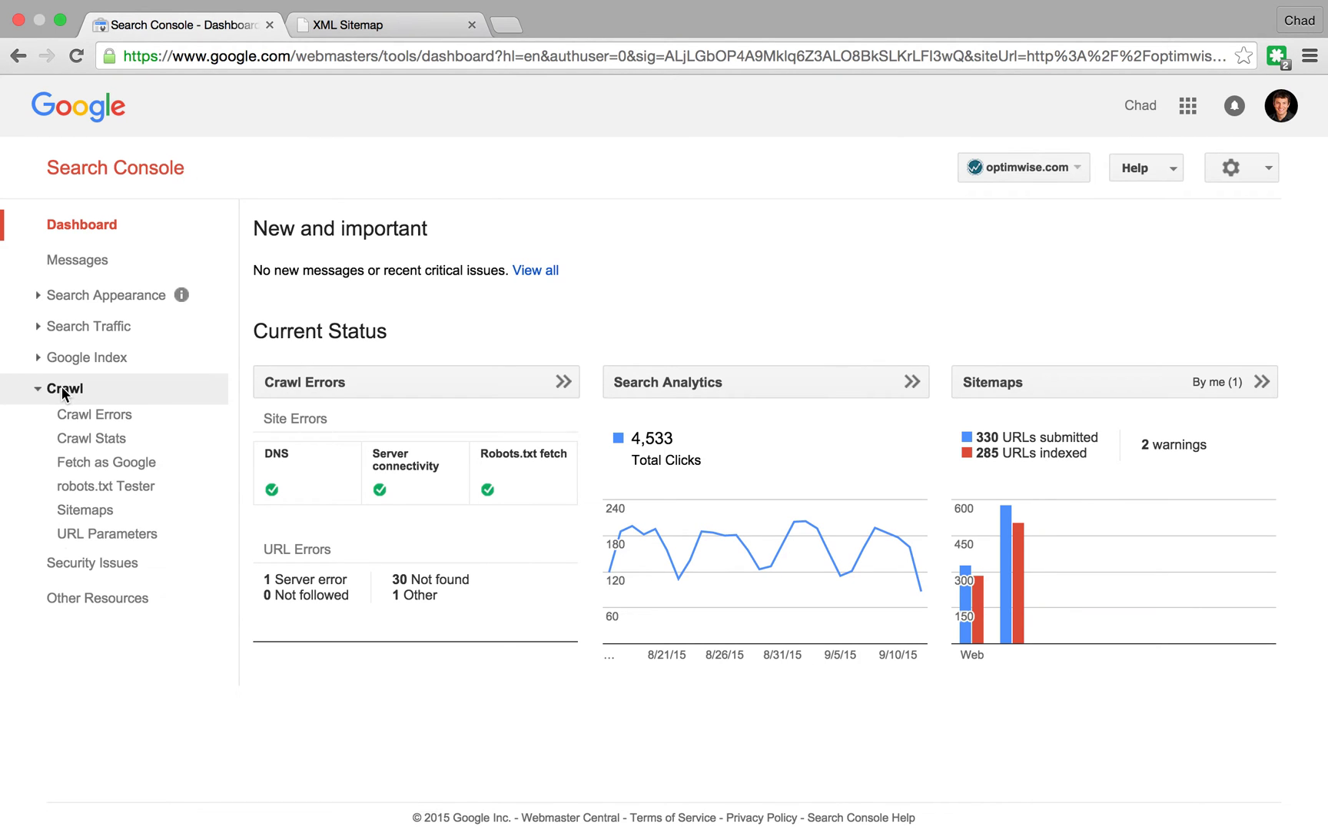
left_click(88, 509)
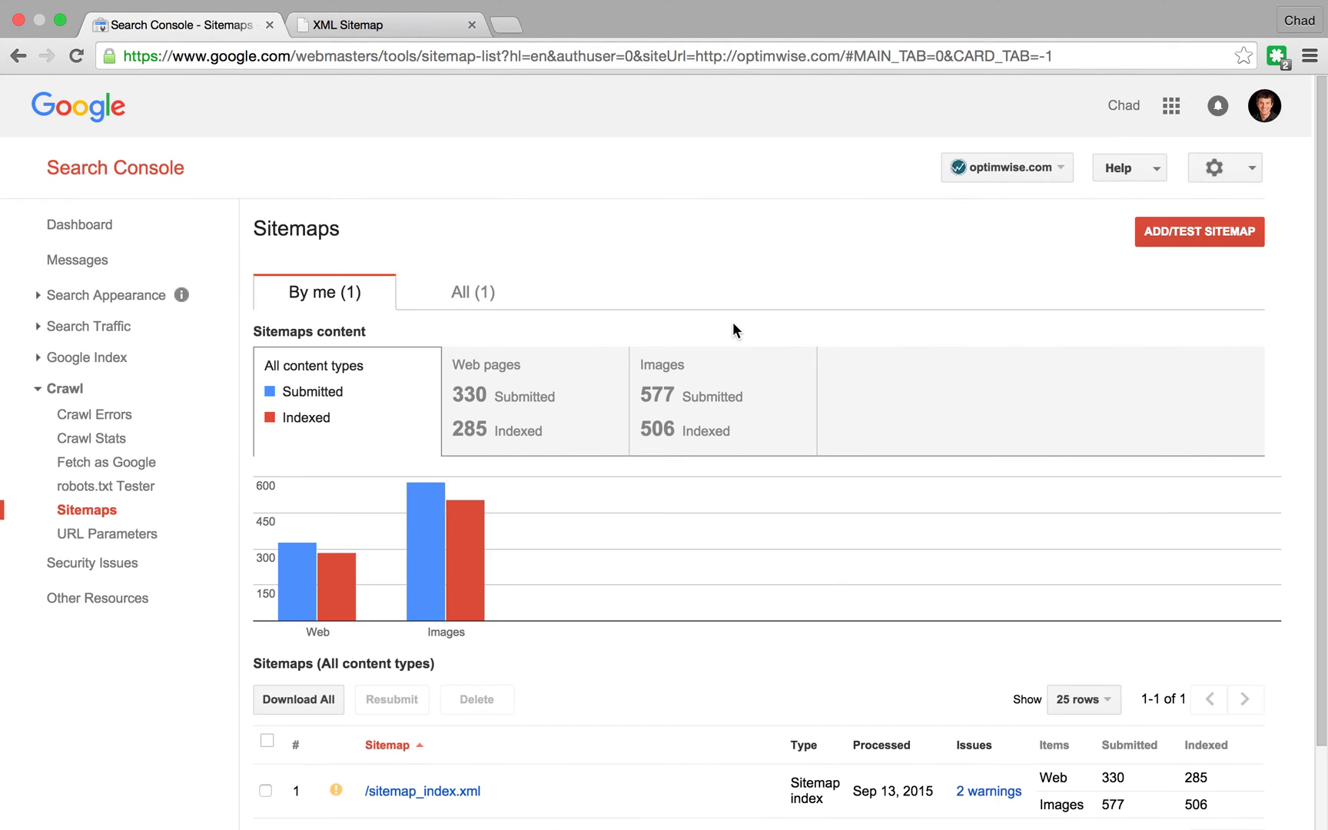
left_click(1187, 229)
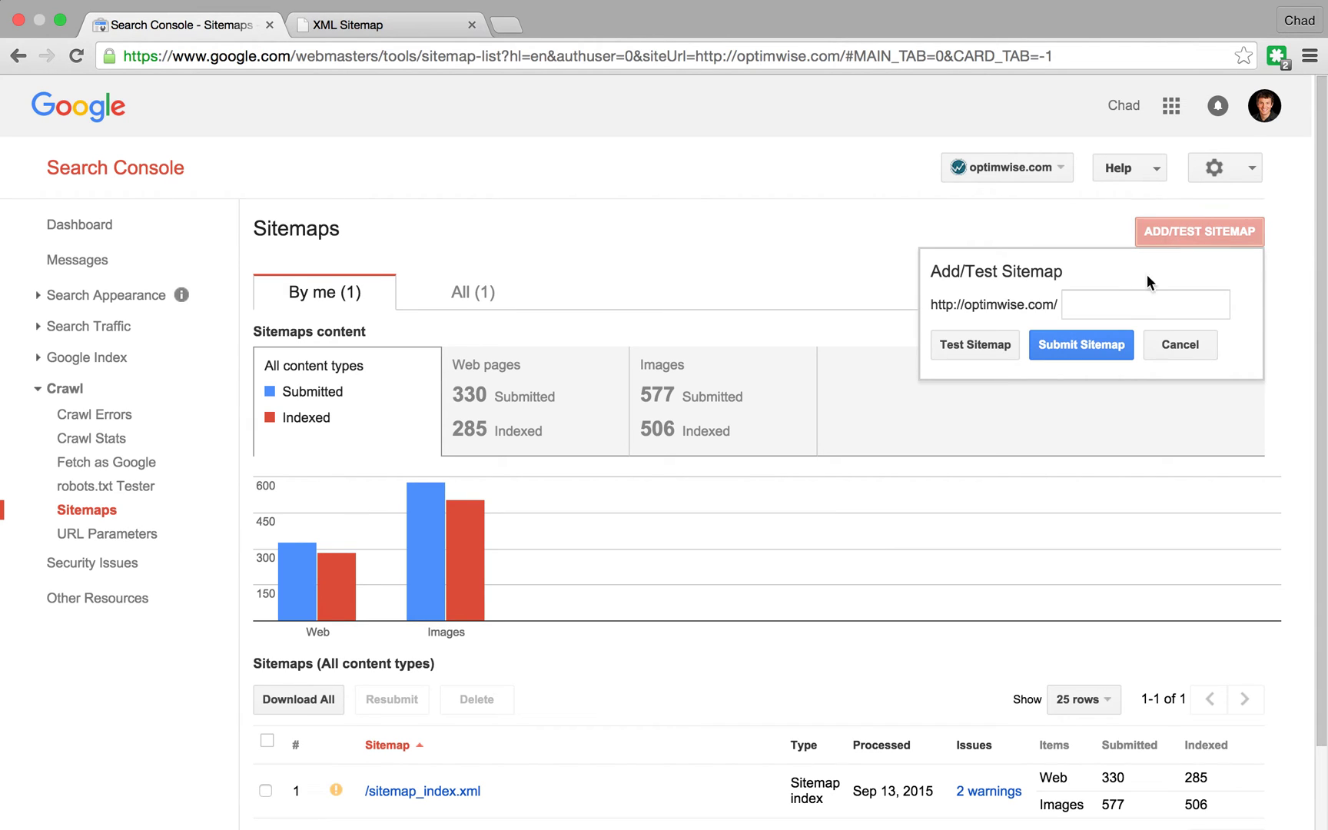
left_click(1133, 300)
Step: Copy sitemap_index.xml from the sitemap tab's address into the form and test it
left_click(404, 31)
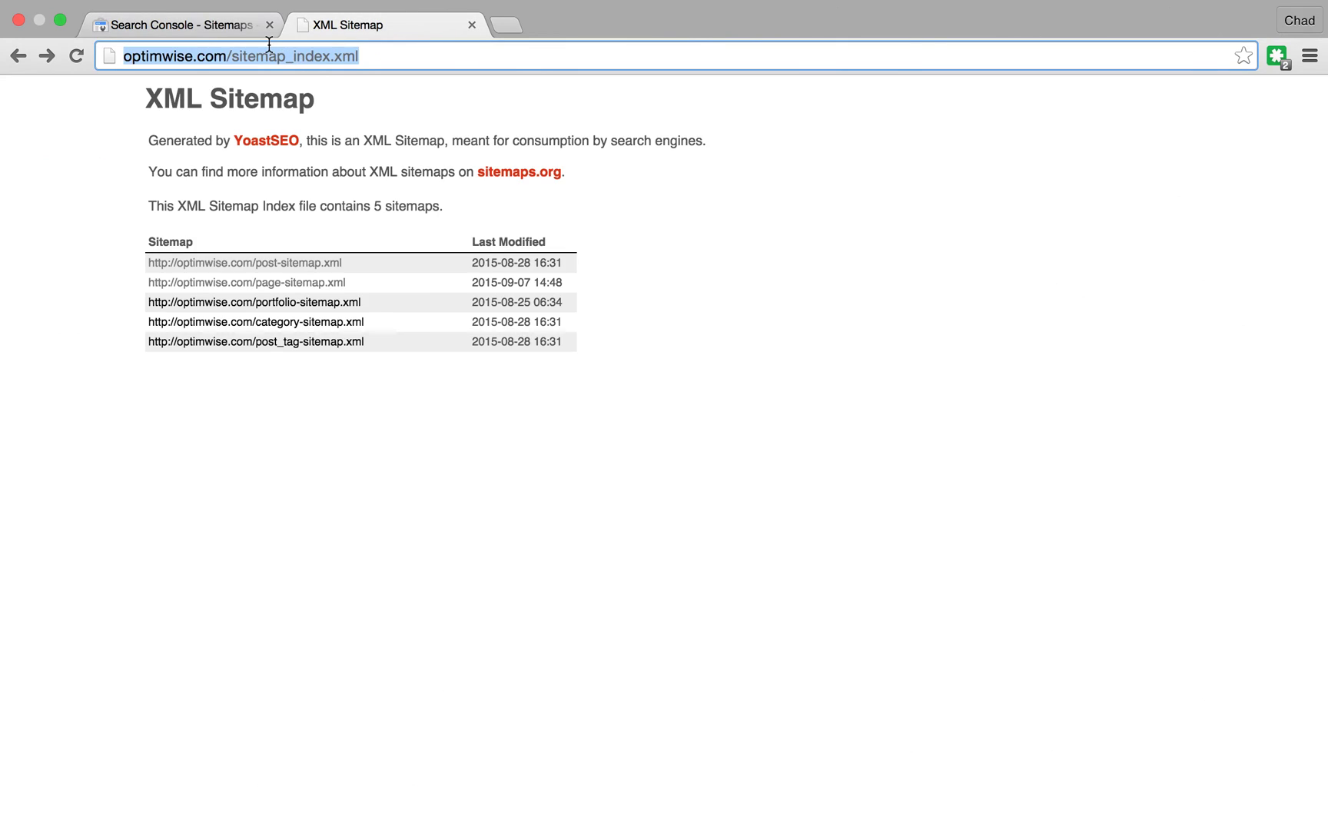
left_click(231, 56)
left_click_drag(232, 56, 469, 54)
key("ctrl+c")
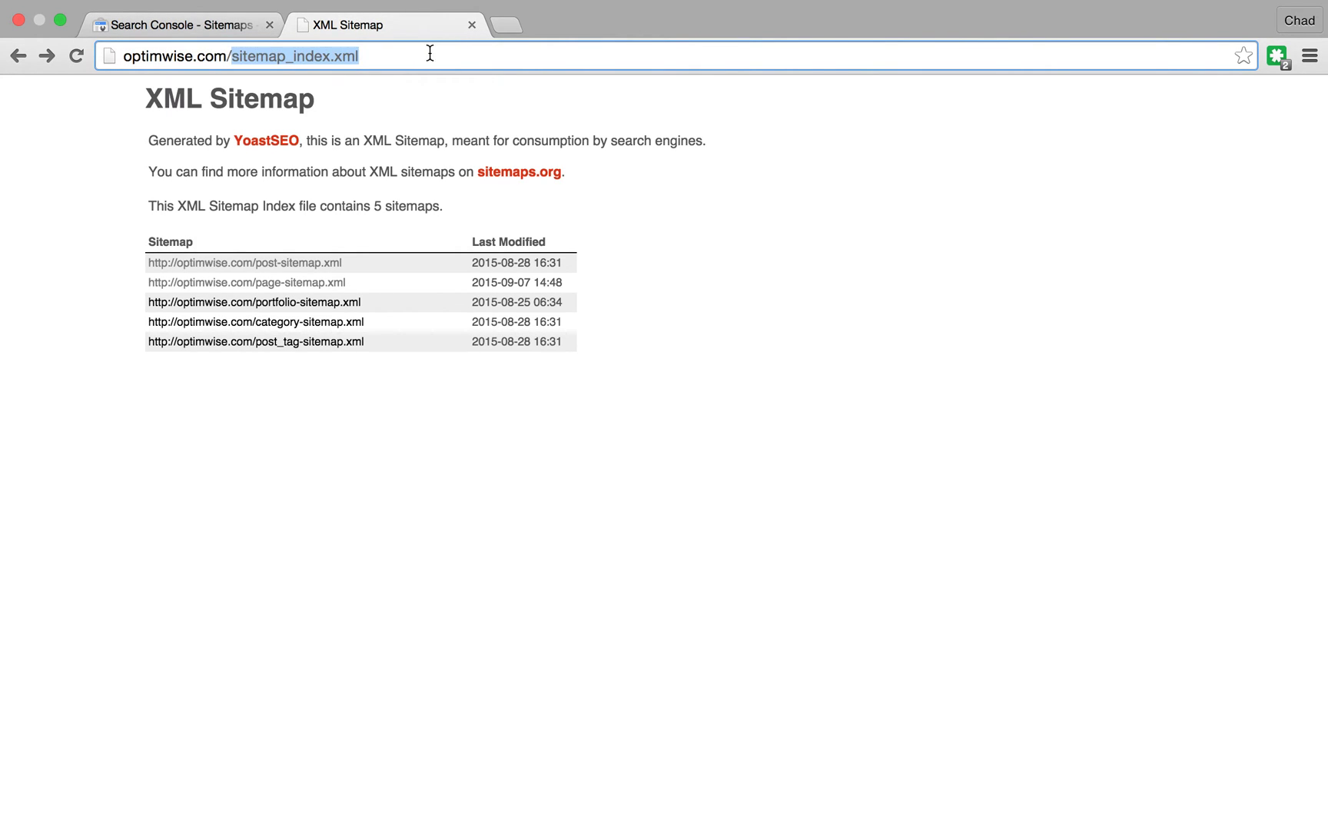
left_click(232, 24)
key("ctrl+v")
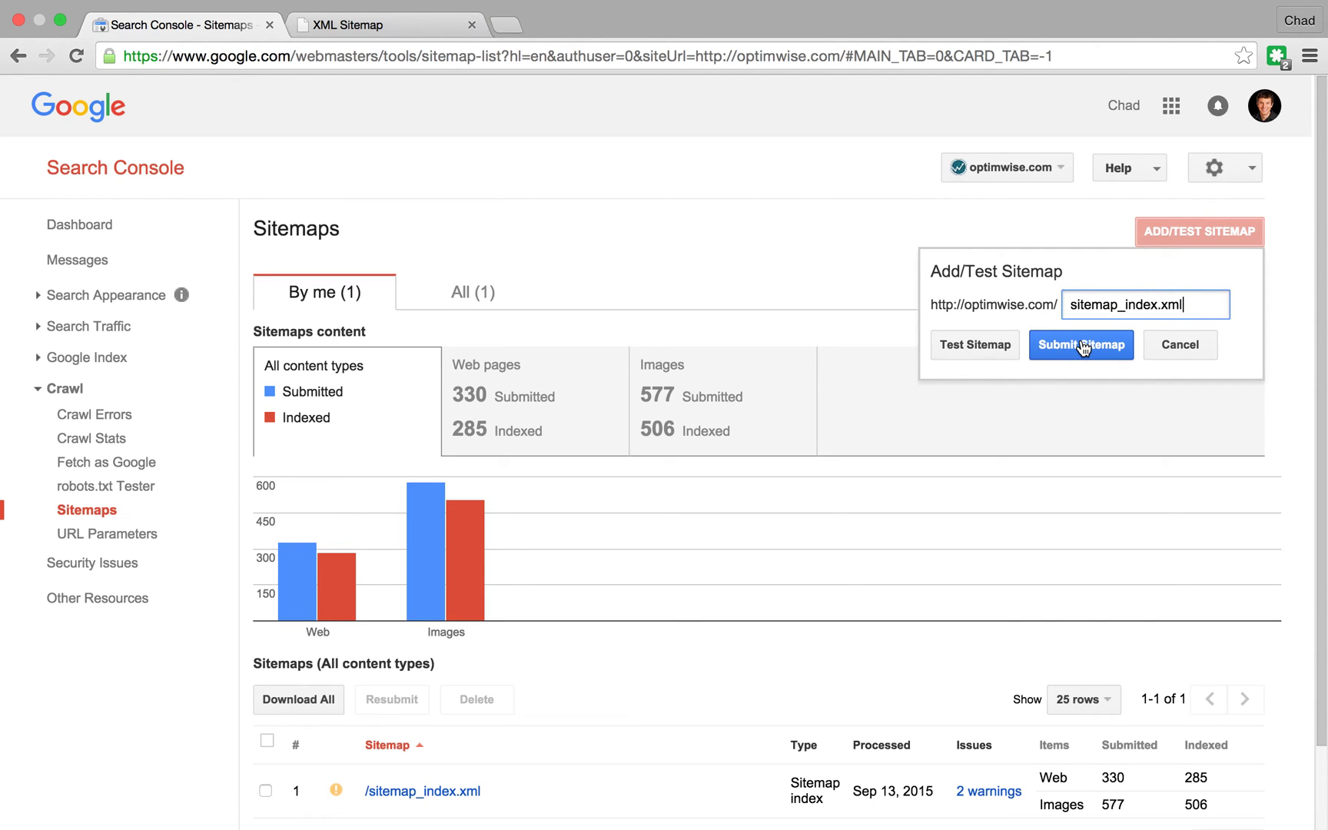
left_click(997, 346)
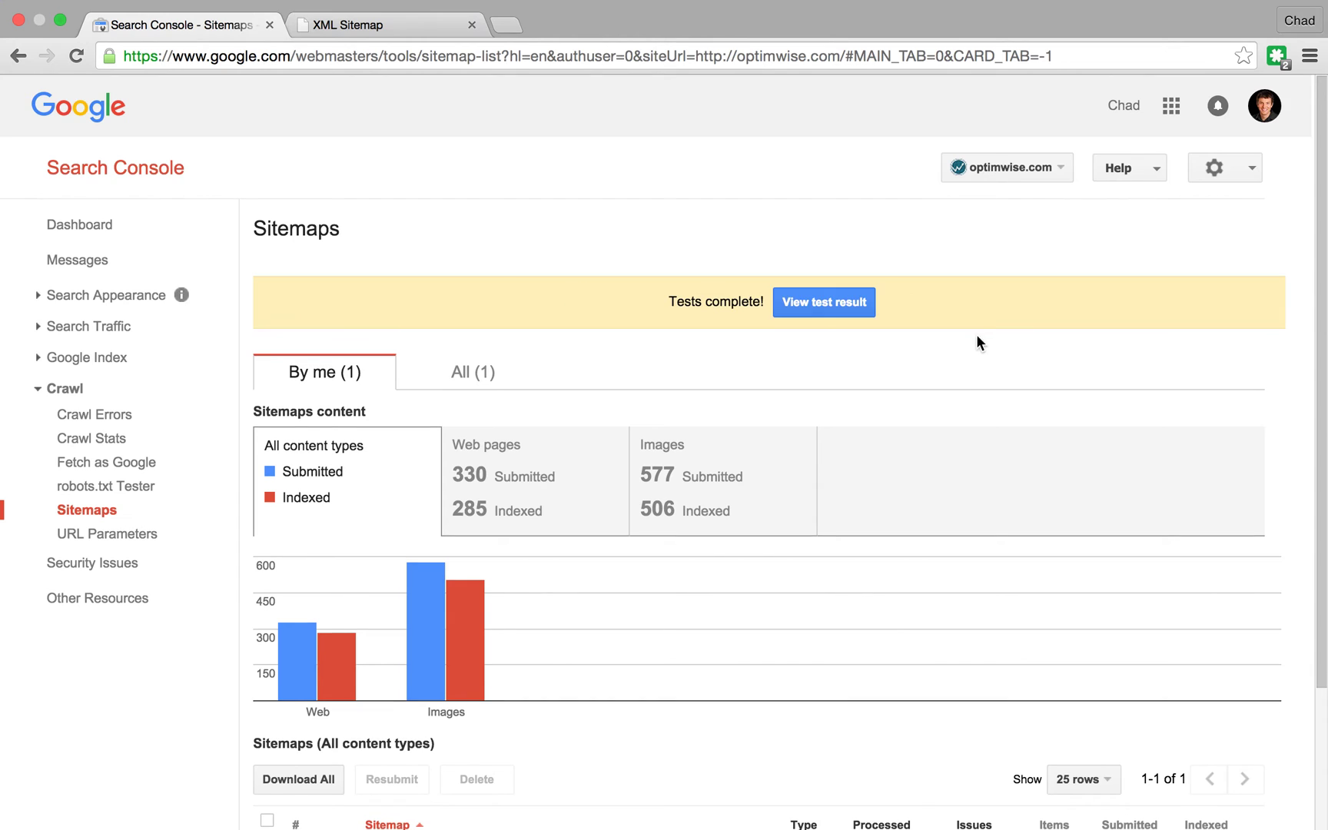
Step: Check the error-free sitemap_index.xml test result, close it, and return to the Preview checklist
left_click(803, 317)
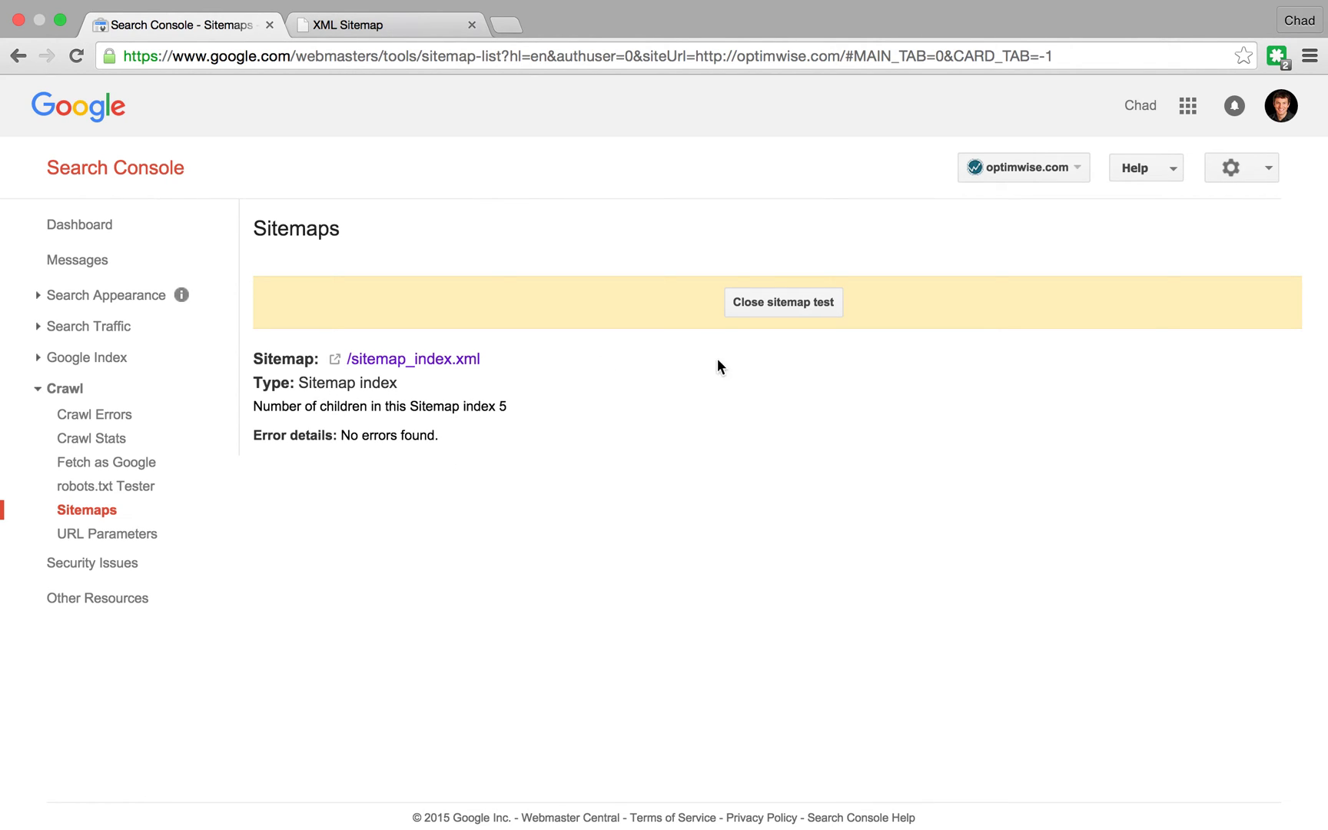
left_click(794, 301)
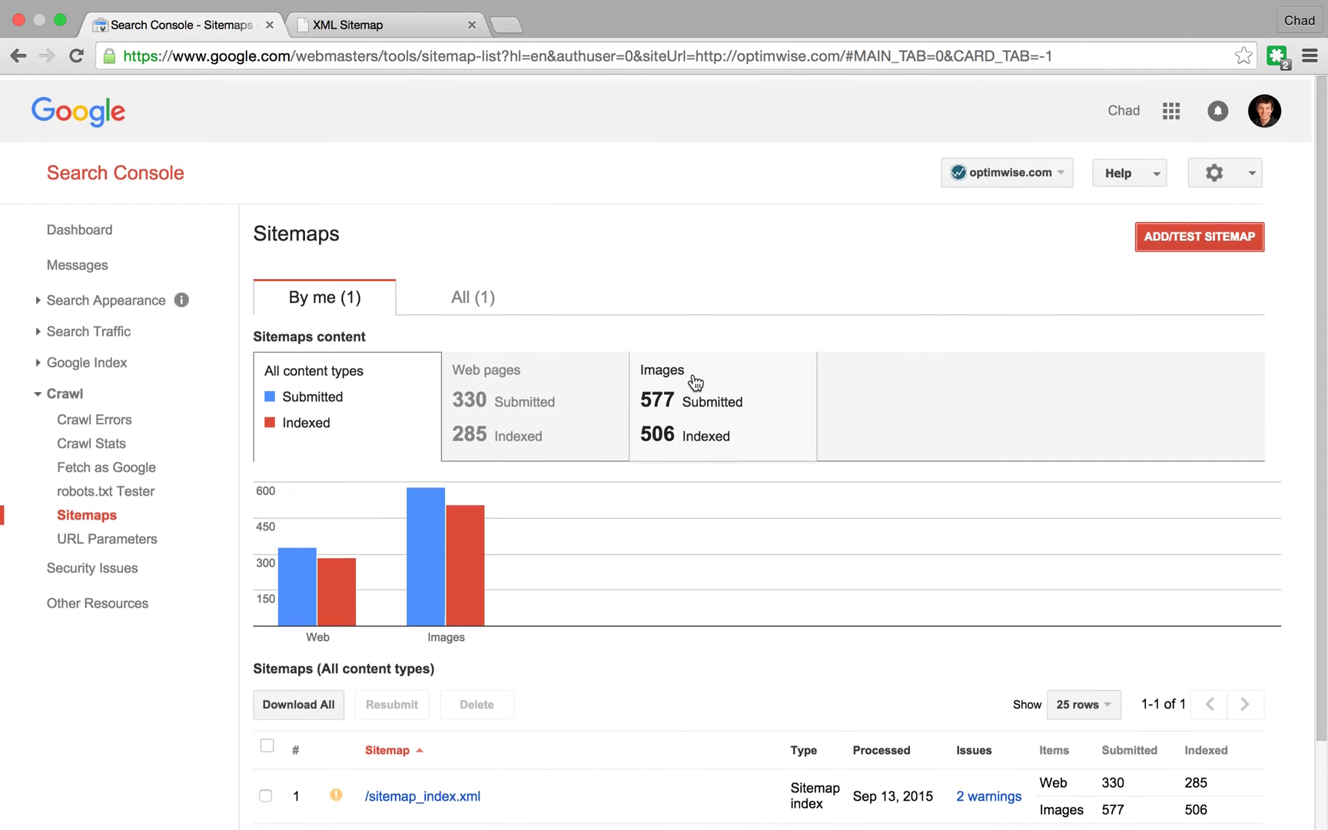
left_click(1053, 168)
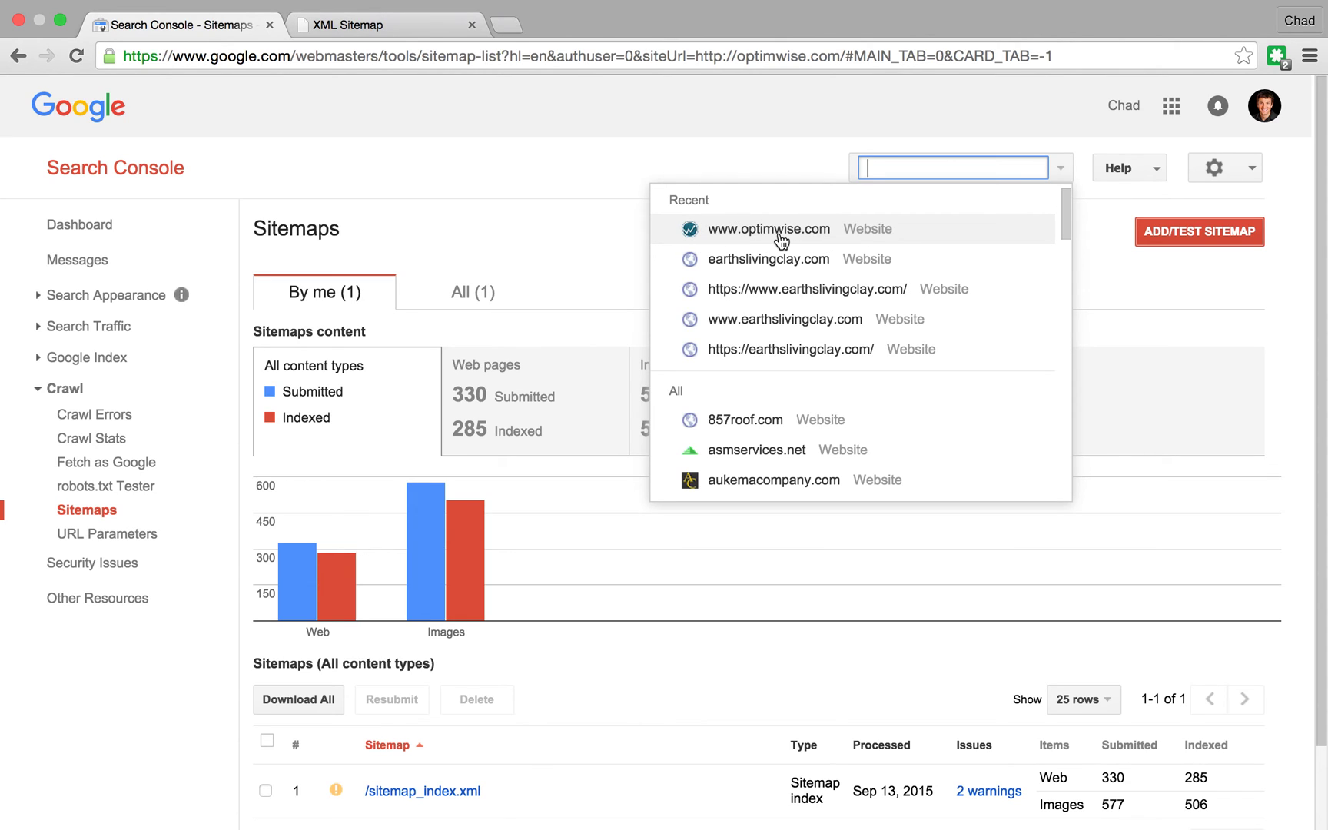
left_click(764, 160)
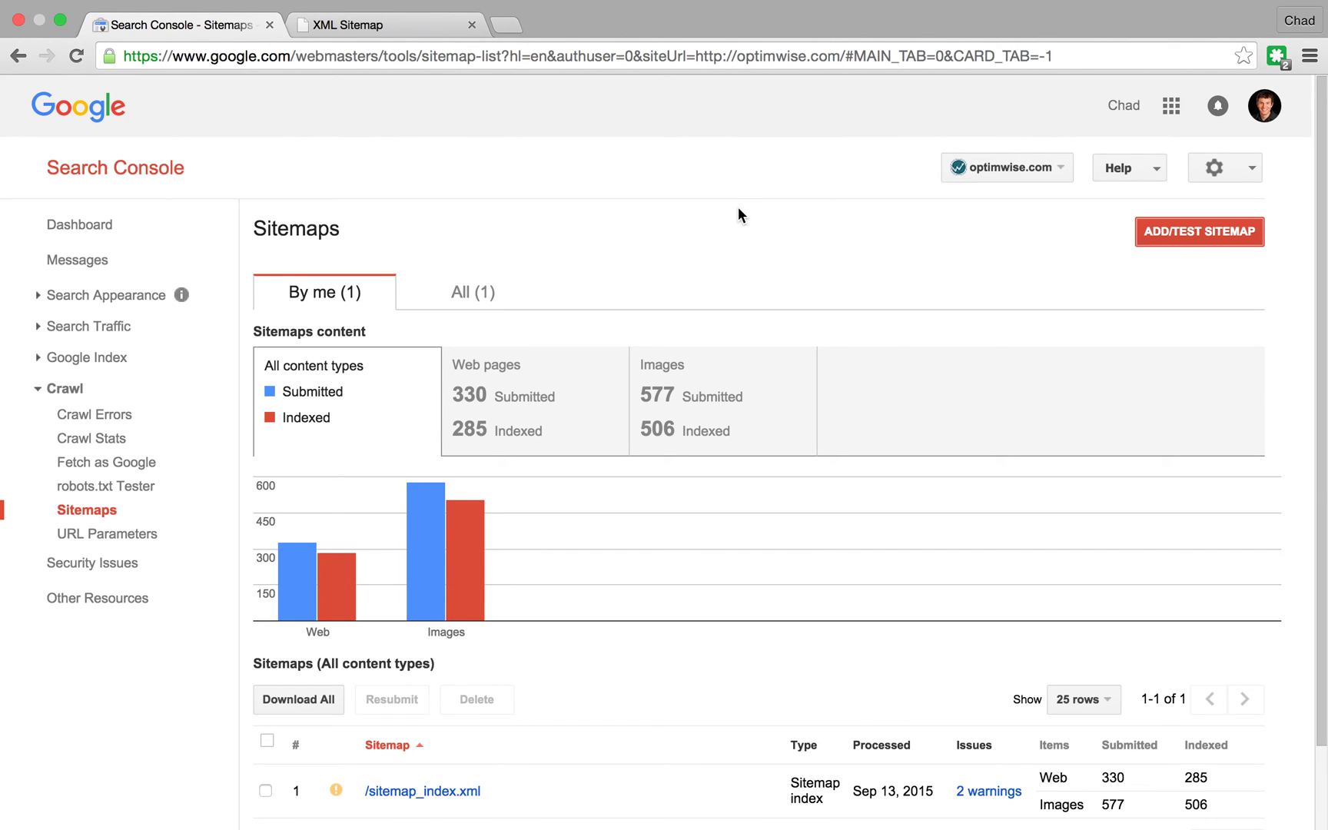
key("ctrl+Left")
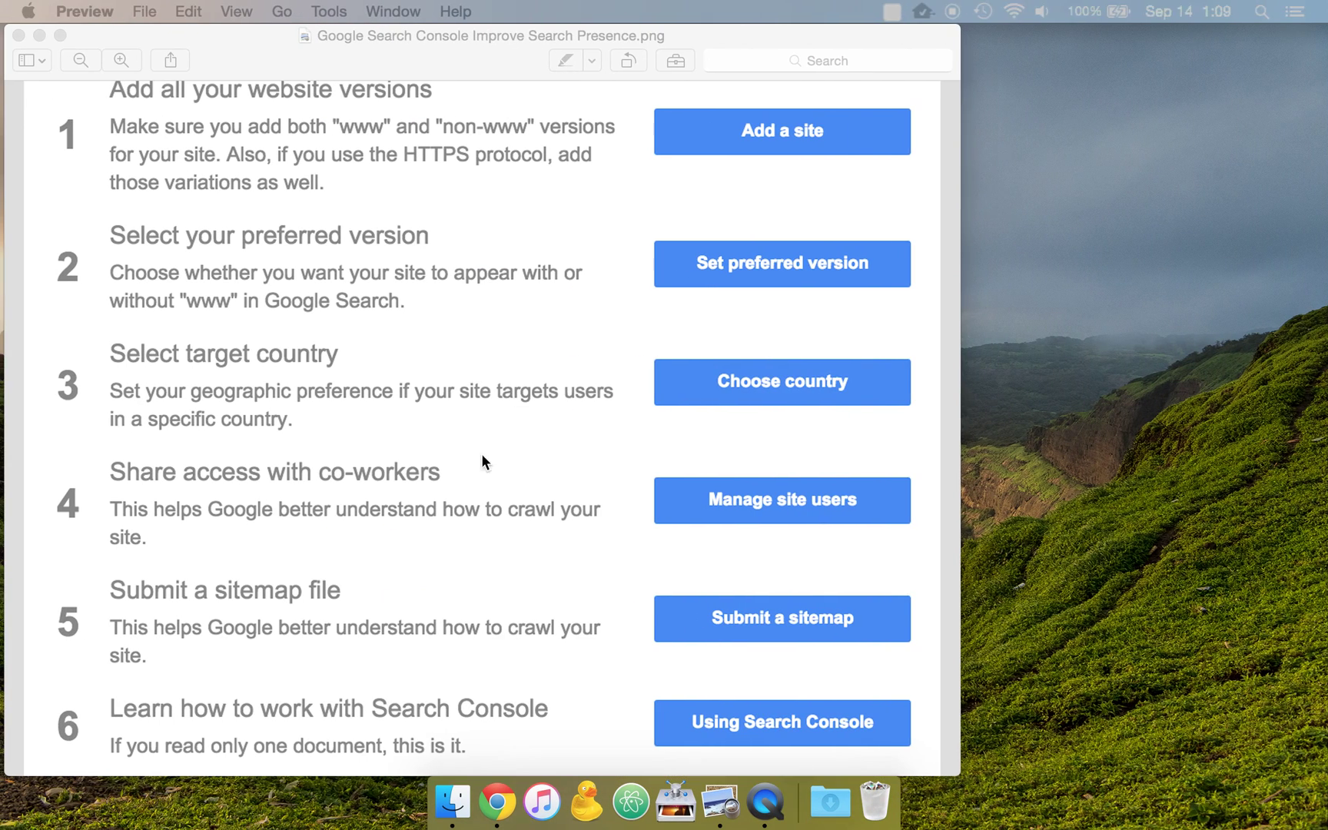
Step: Leave the Preview email and return to the Search Console Sitemaps report (577 images submitted, 506 indexed)
scroll(466, 482, "down", 1)
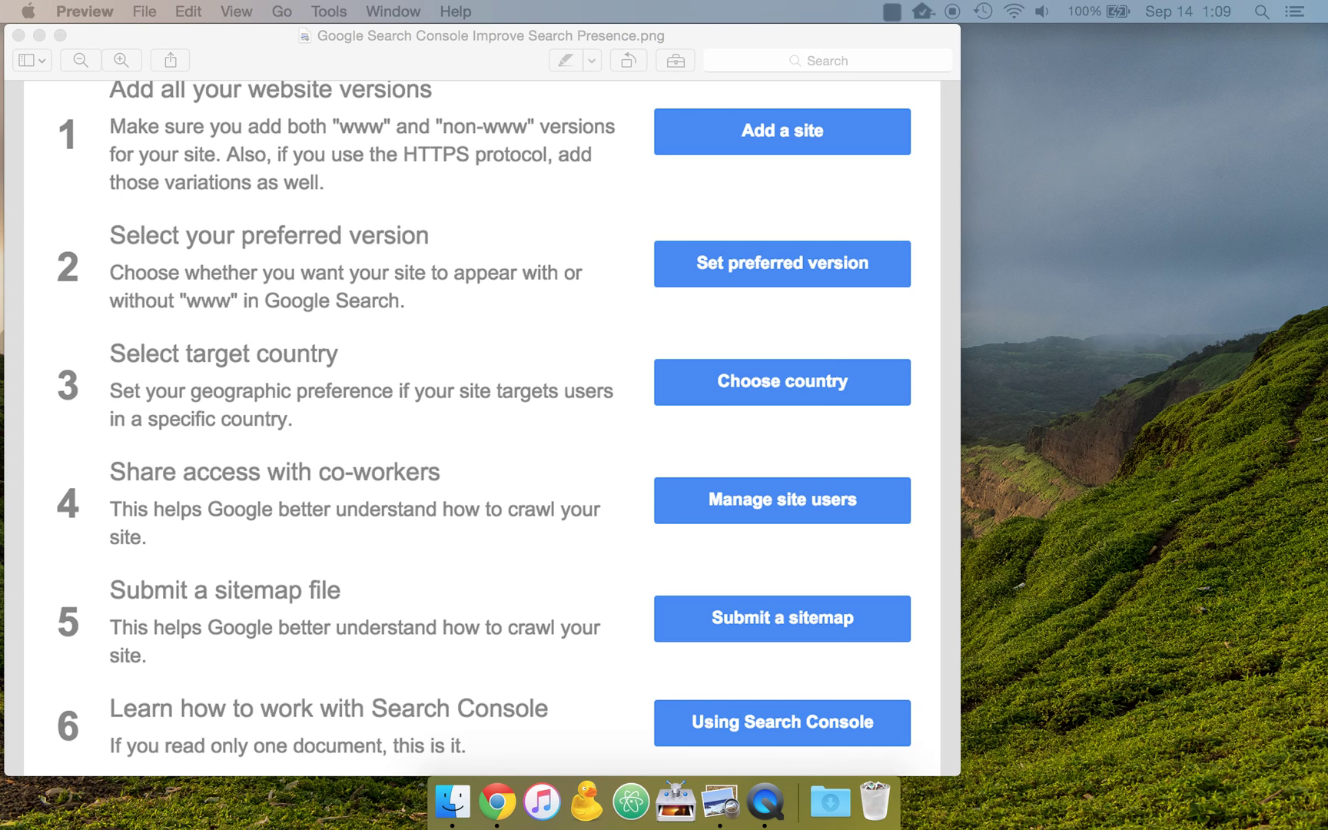
key("ctrl+Right")
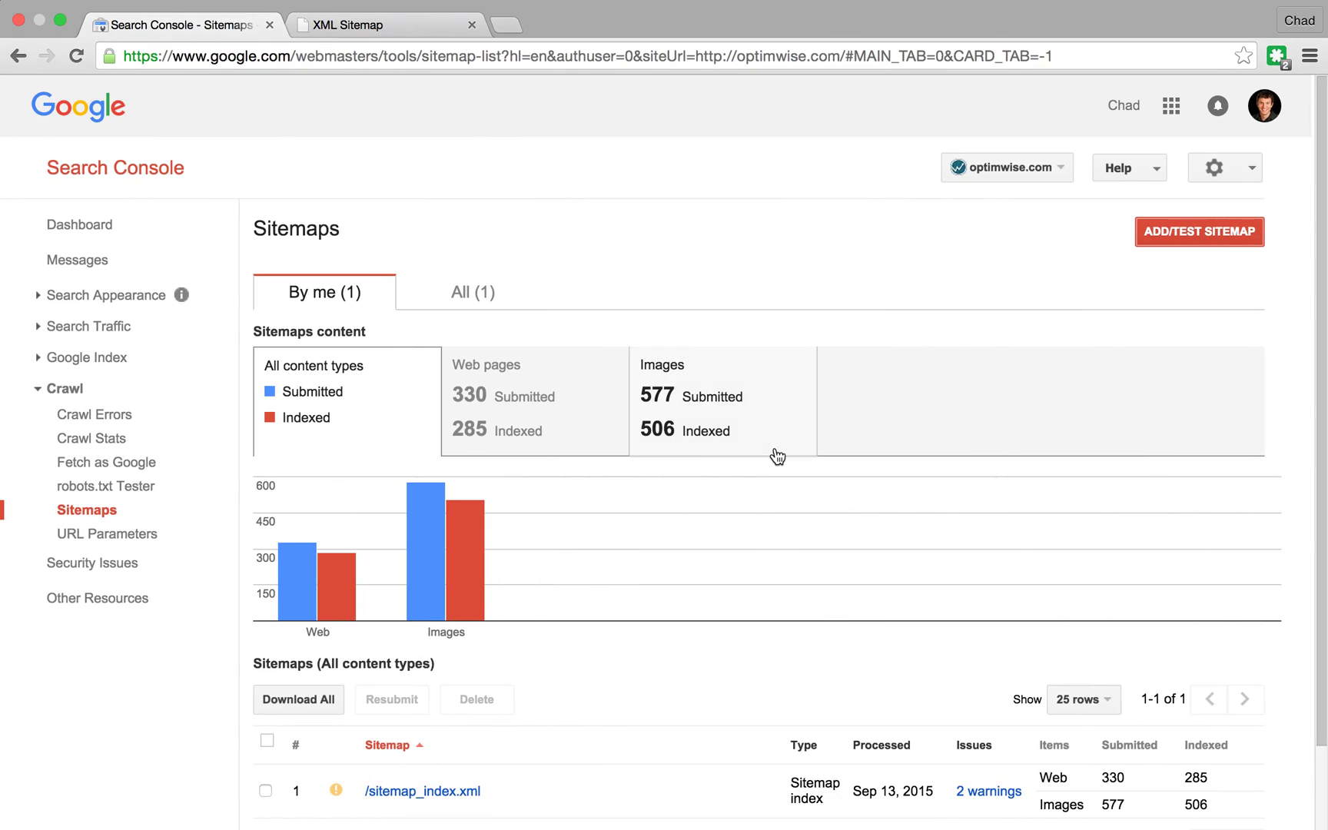
Step: View the optimwise.com Dashboard overview in Search Console, then bring the Preview setup email forward
left_click(85, 225)
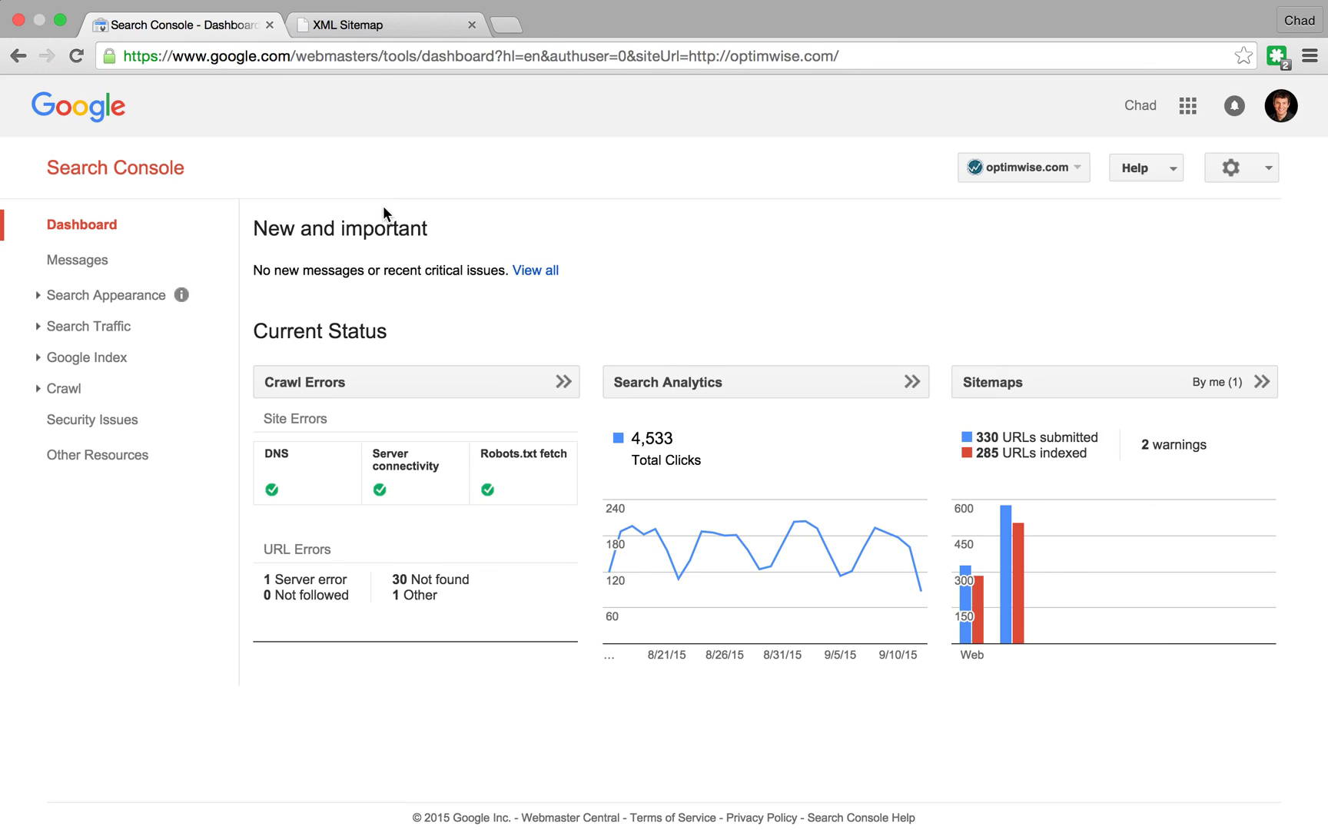
key("ctrl+Left")
Step: Bring the setup email's heading and first steps (site versions, preferred version, target country) into view
scroll(384, 230, "up", 10)
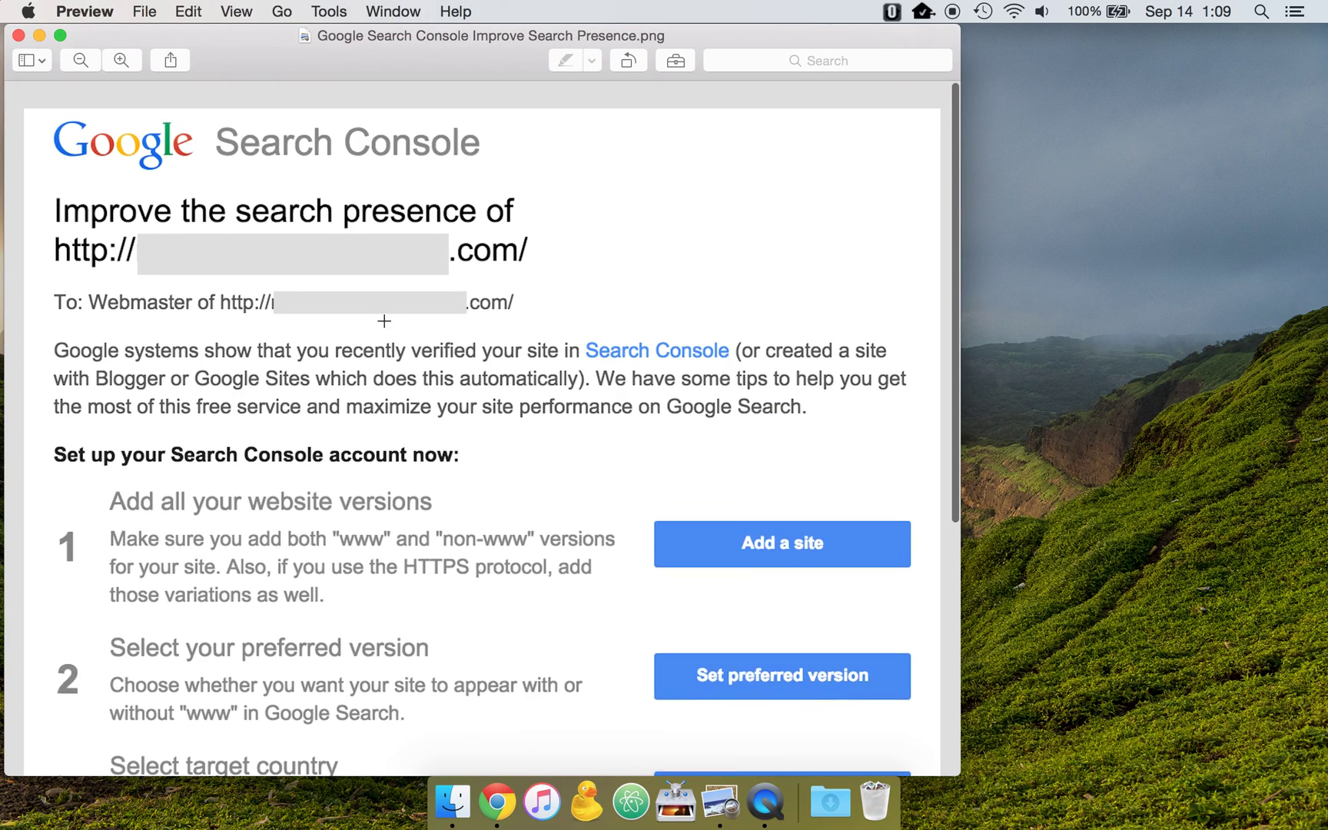
scroll(384, 321, "down", 2)
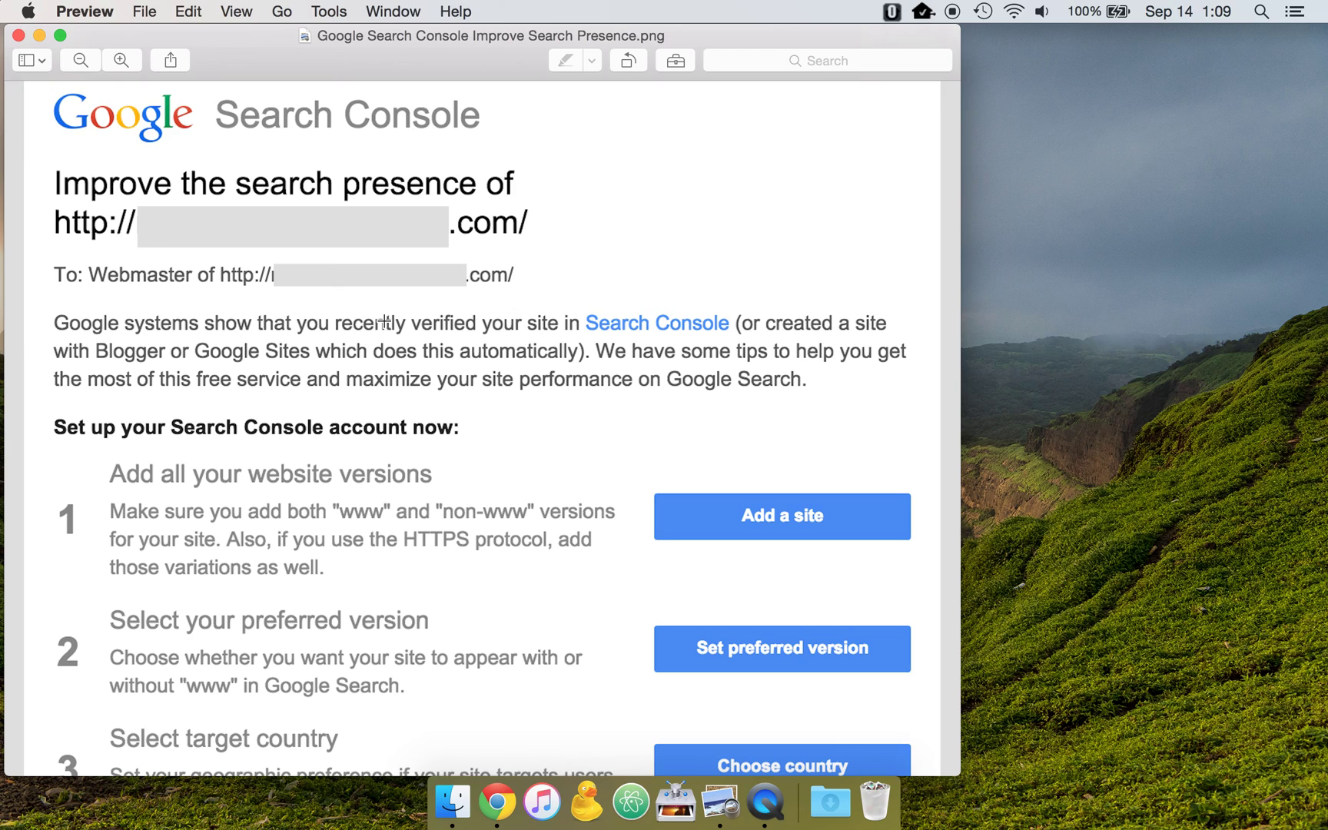